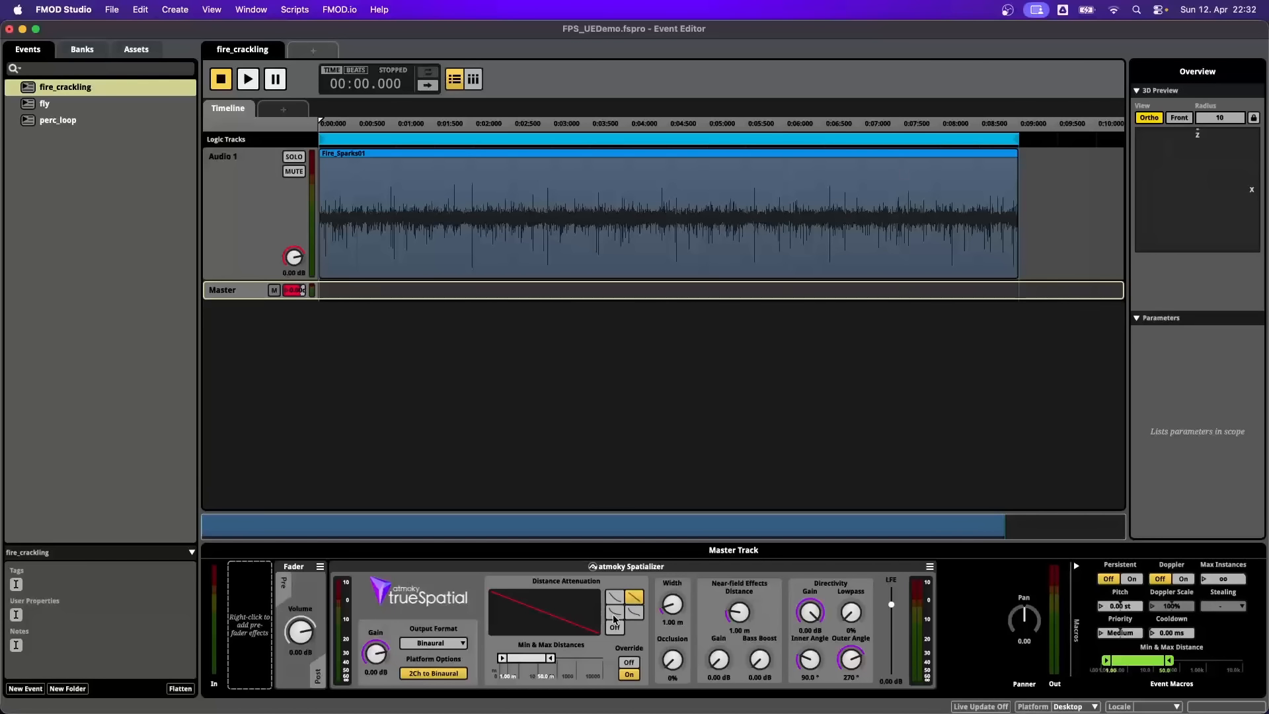
- Turn off the fire_crackling spatializer's distance attenuation and add a parameter sheet for the Distance parameter
click(614, 613)
click(614, 627)
click(281, 109)
mouse_move(300, 138)
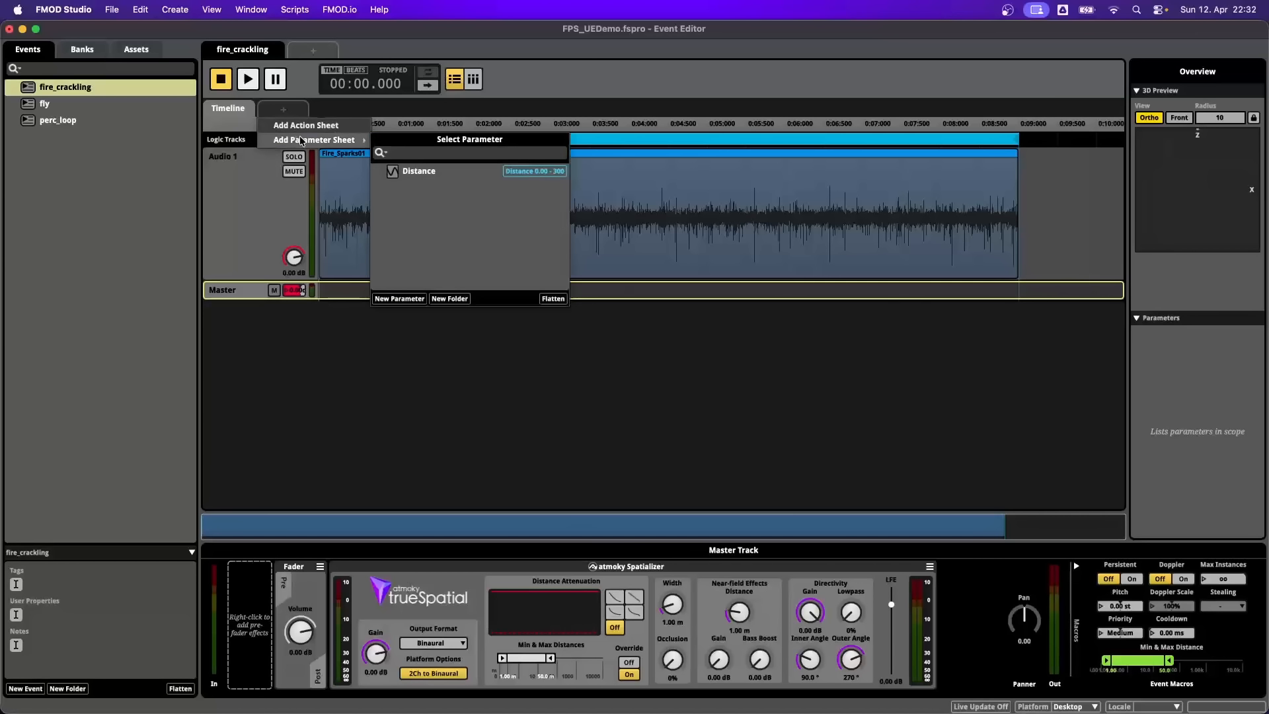
click(420, 171)
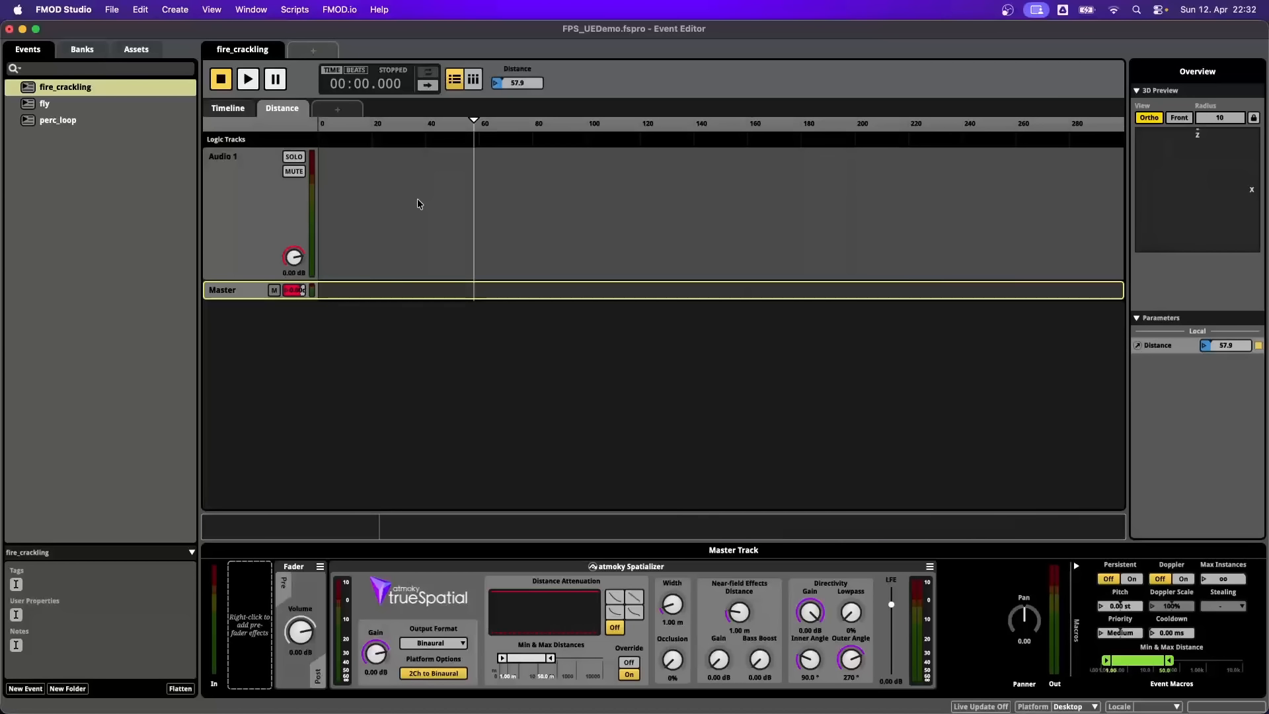
- Automate the spatializer's gain over Distance with an S-shaped falloff from 0 dB near zero to -70 dB at about 43
right_click(374, 654)
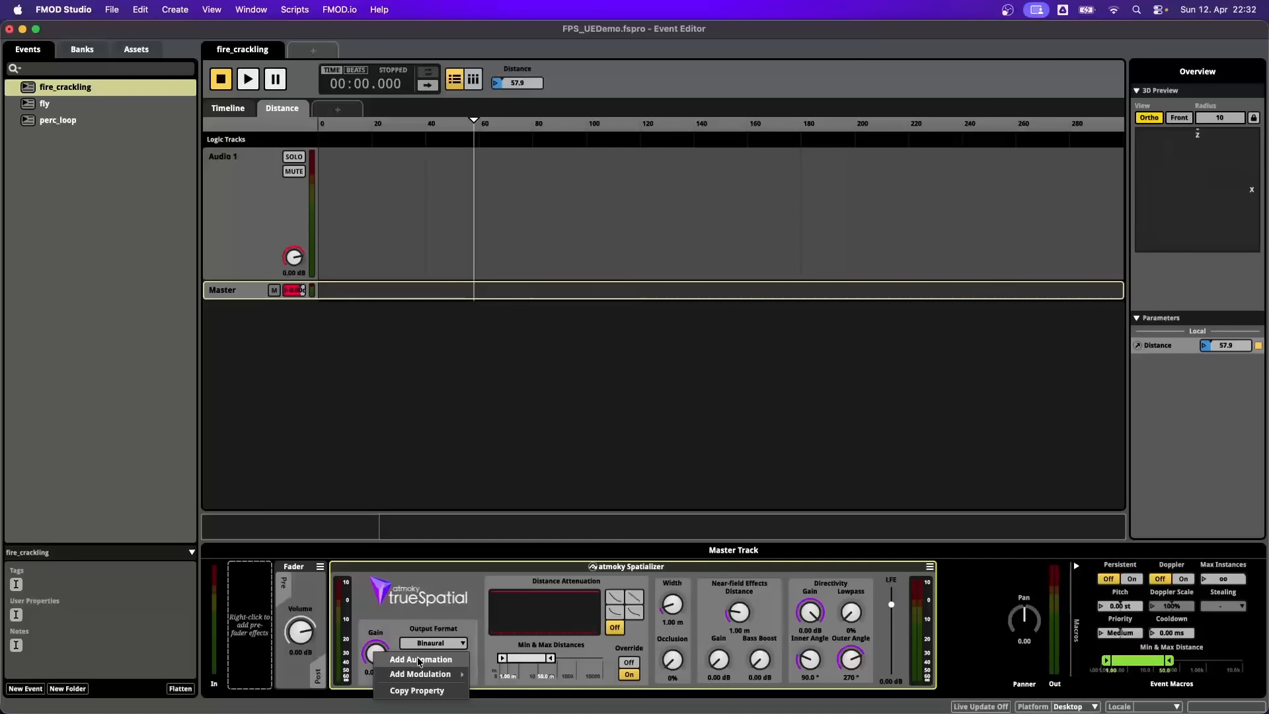
click(418, 659)
click(326, 324)
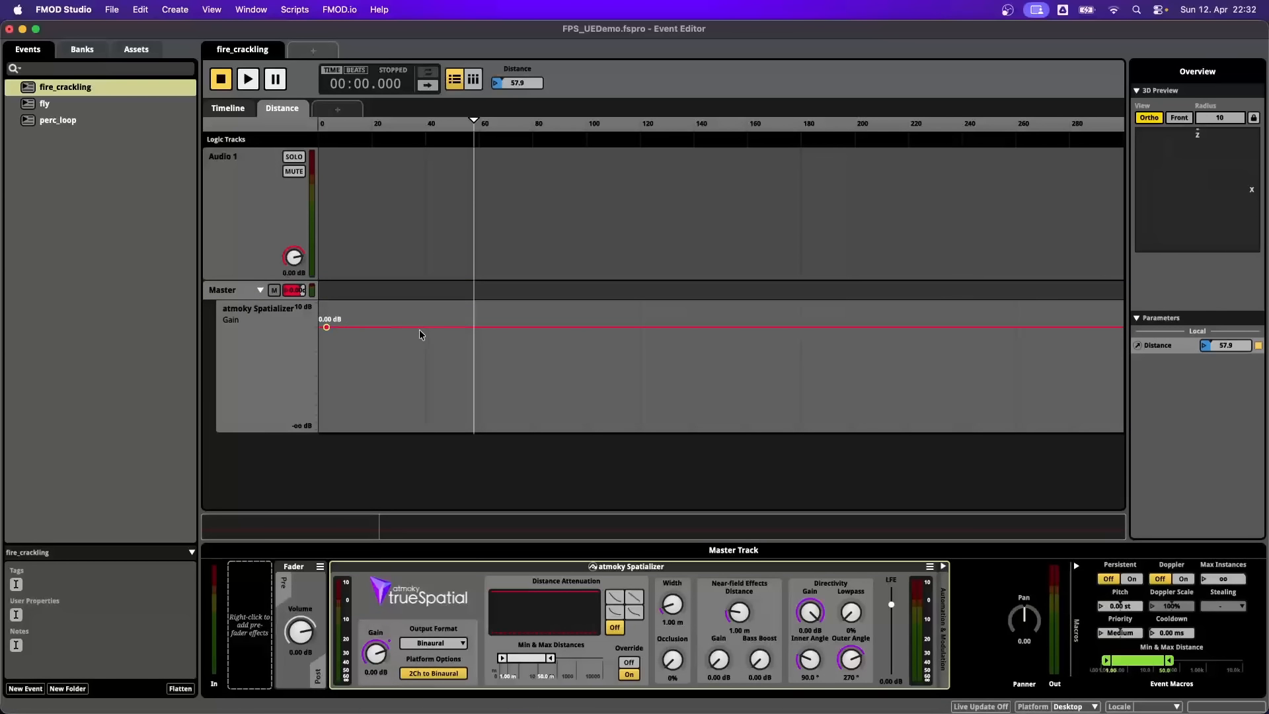
drag(420, 325, 439, 426)
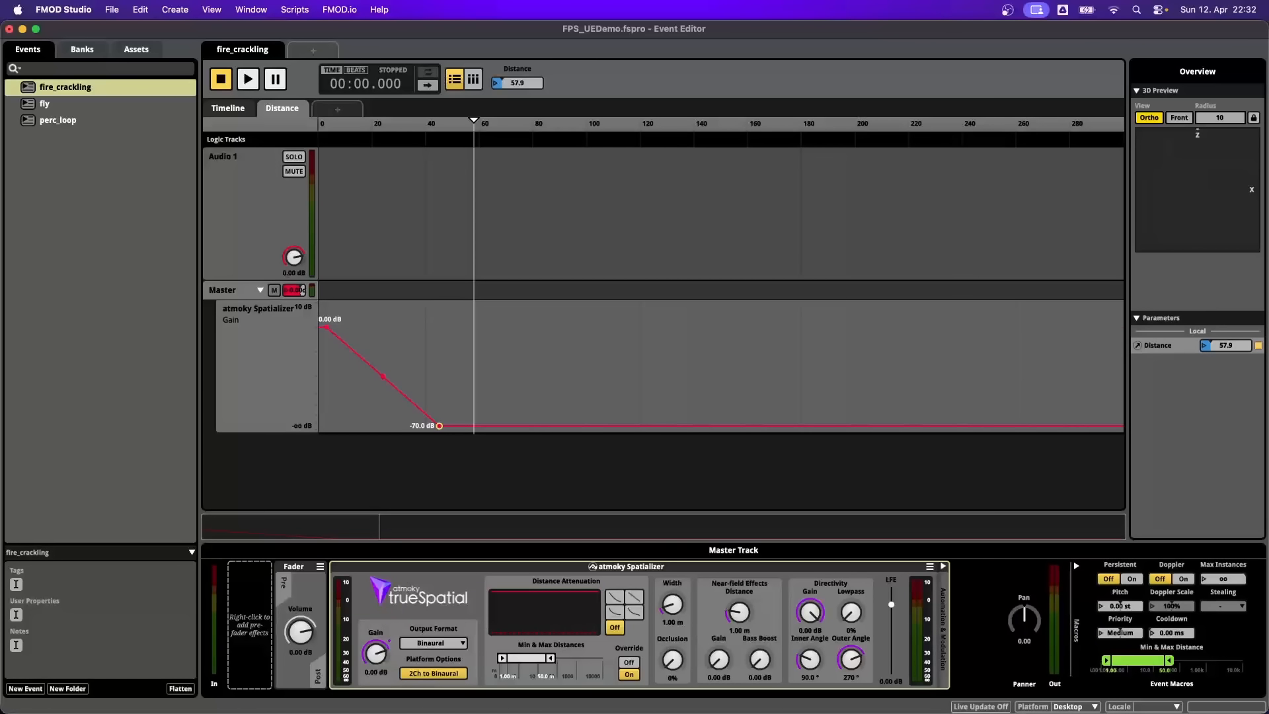
drag(385, 375, 383, 389)
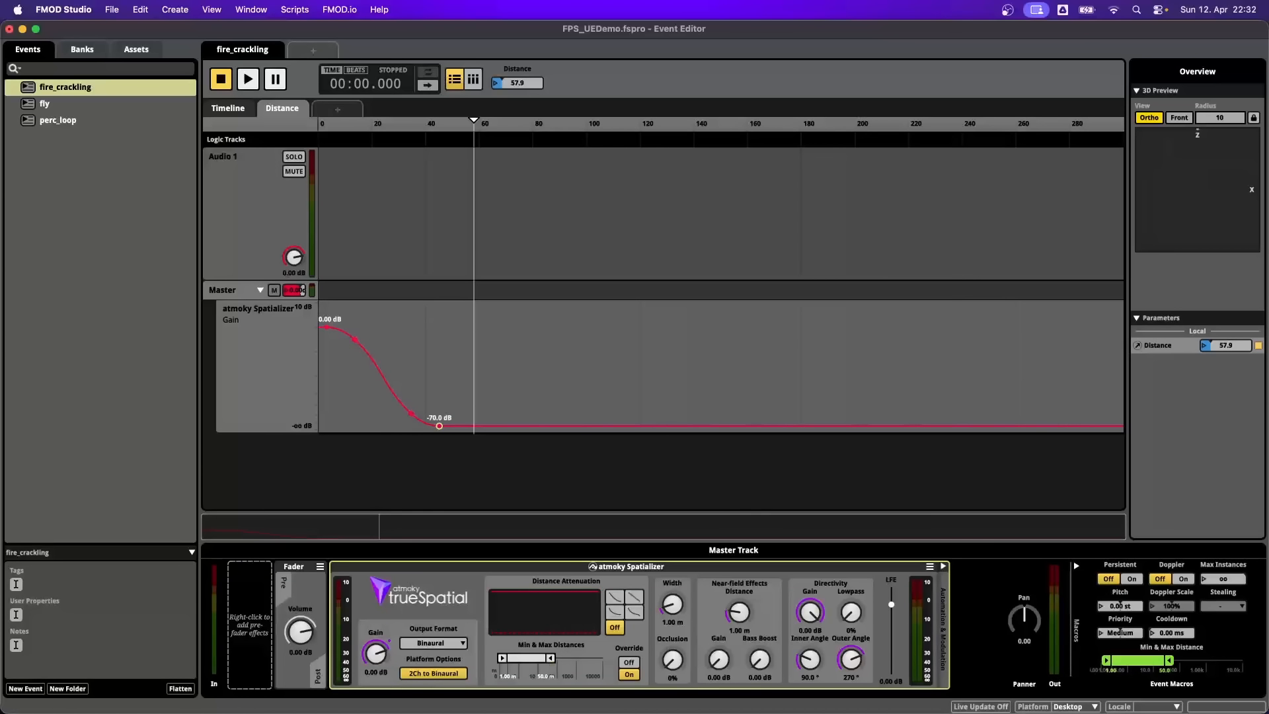
- Try adjusting the spatializer's maximum distance and the event macro's distance range with the override off, and turn the override back on
mouse_move(551, 657)
mouse_down()
mouse_move(568, 658)
mouse_move(551, 658)
mouse_up()
click(628, 662)
mouse_move(1157, 660)
mouse_down()
mouse_move(1180, 661)
mouse_move(1157, 663)
mouse_up()
click(630, 674)
- Open the fly event and set its atmoky Spatializer output format to 7.1
click(50, 103)
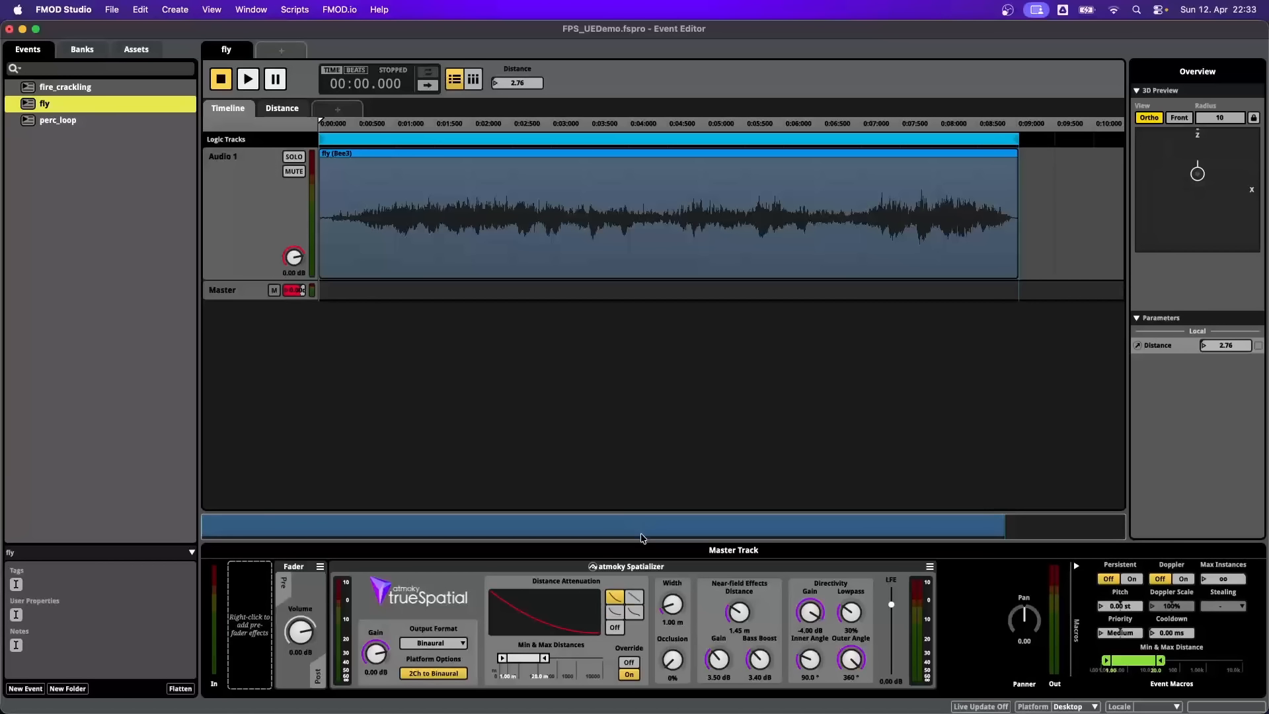
click(446, 641)
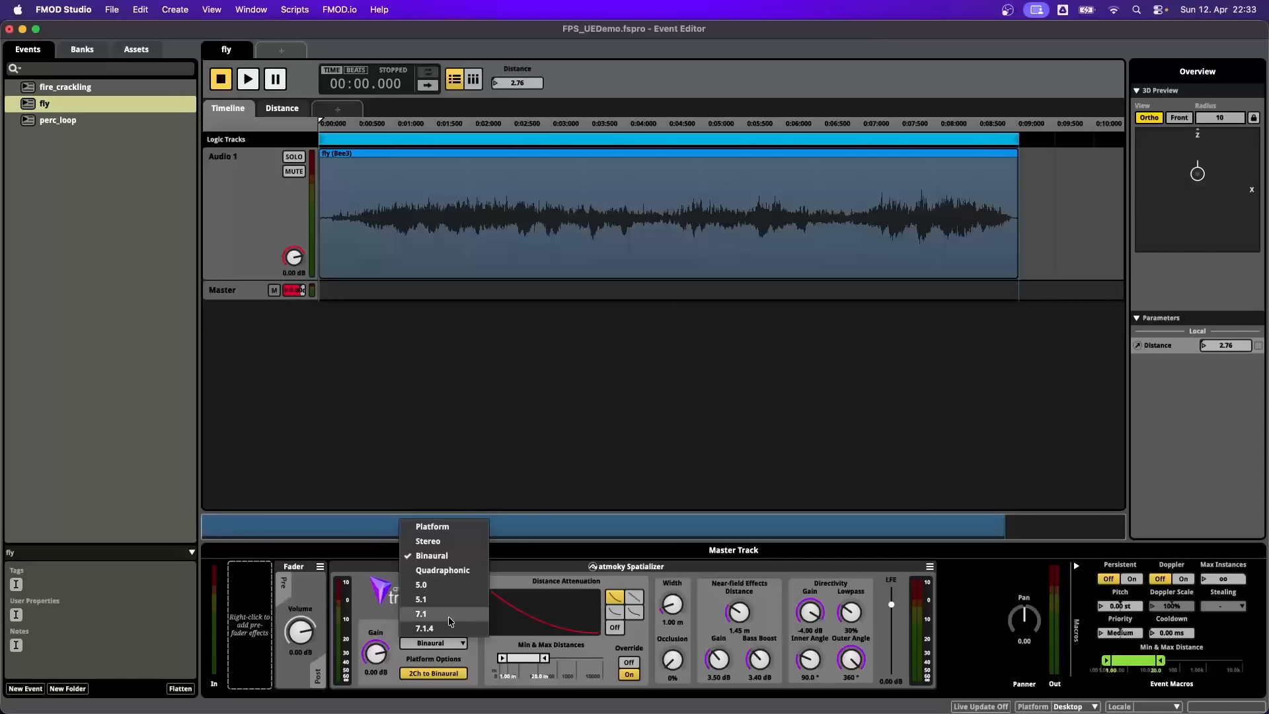
click(448, 616)
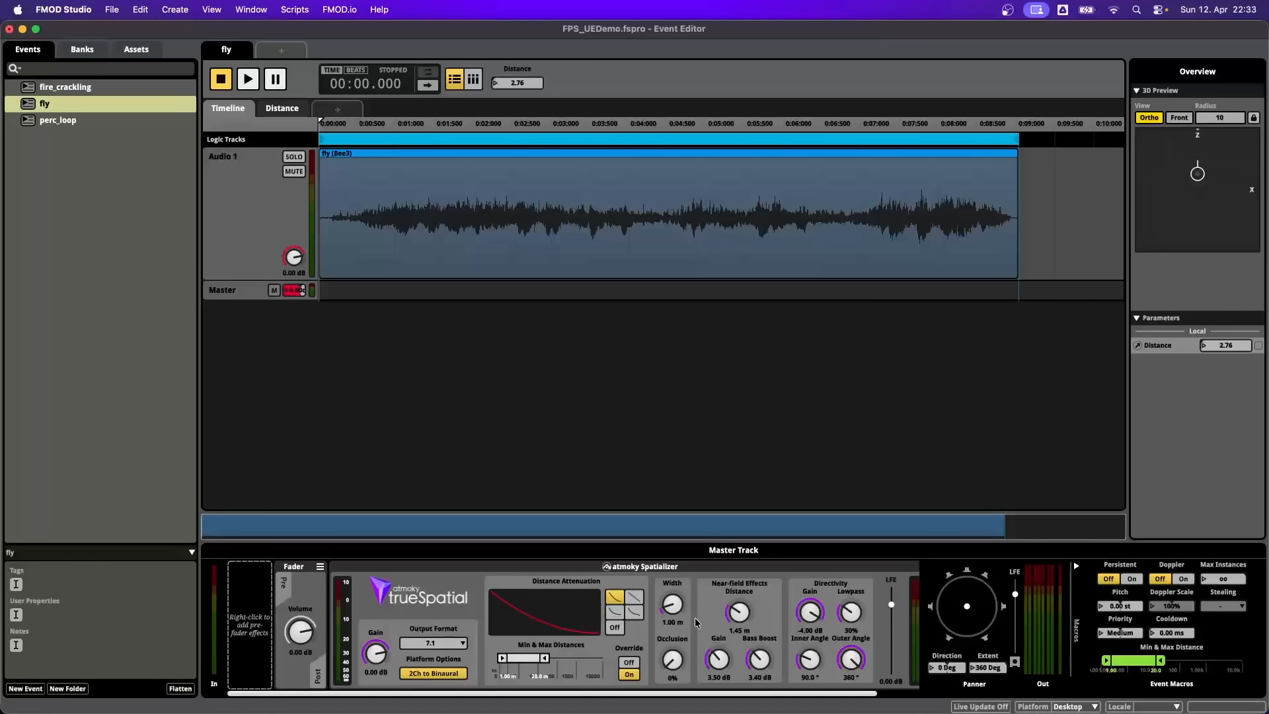
- Audition the fly event while varying the spatializer's source width, and stop playback
key(space)
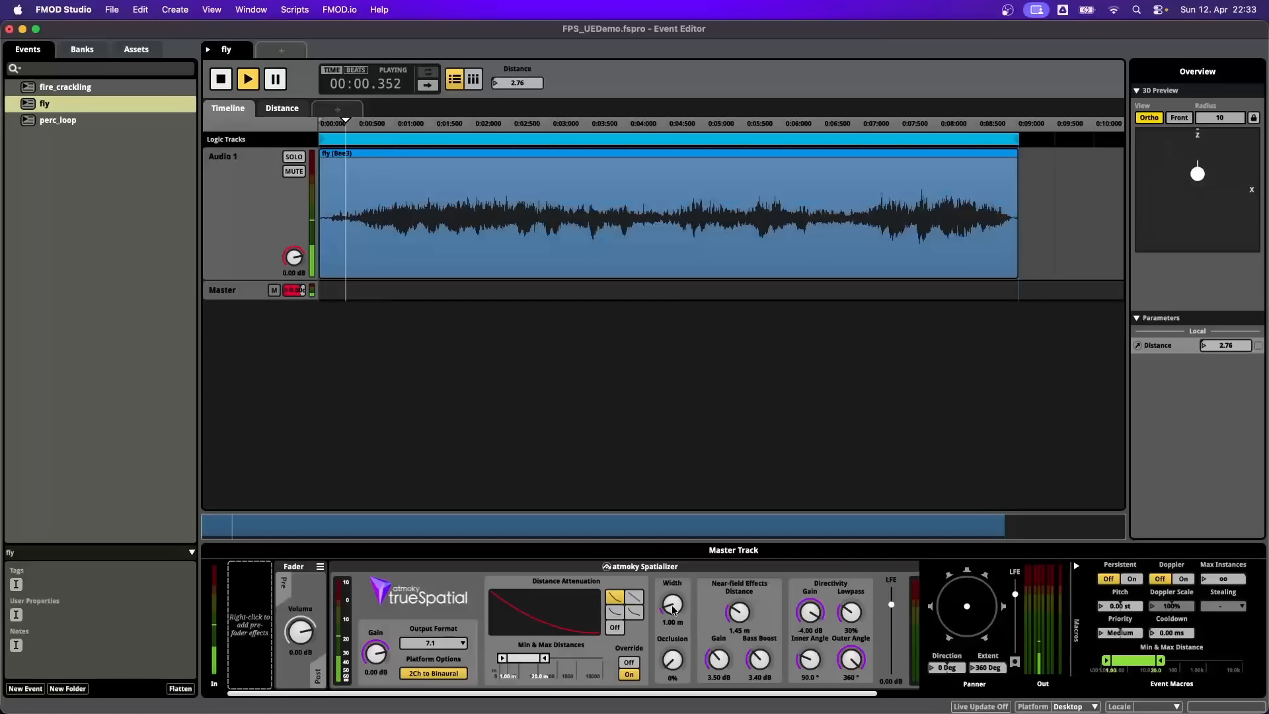
mouse_move(673, 609)
mouse_down()
mouse_move(672, 542)
mouse_move(672, 613)
mouse_up()
key(space)
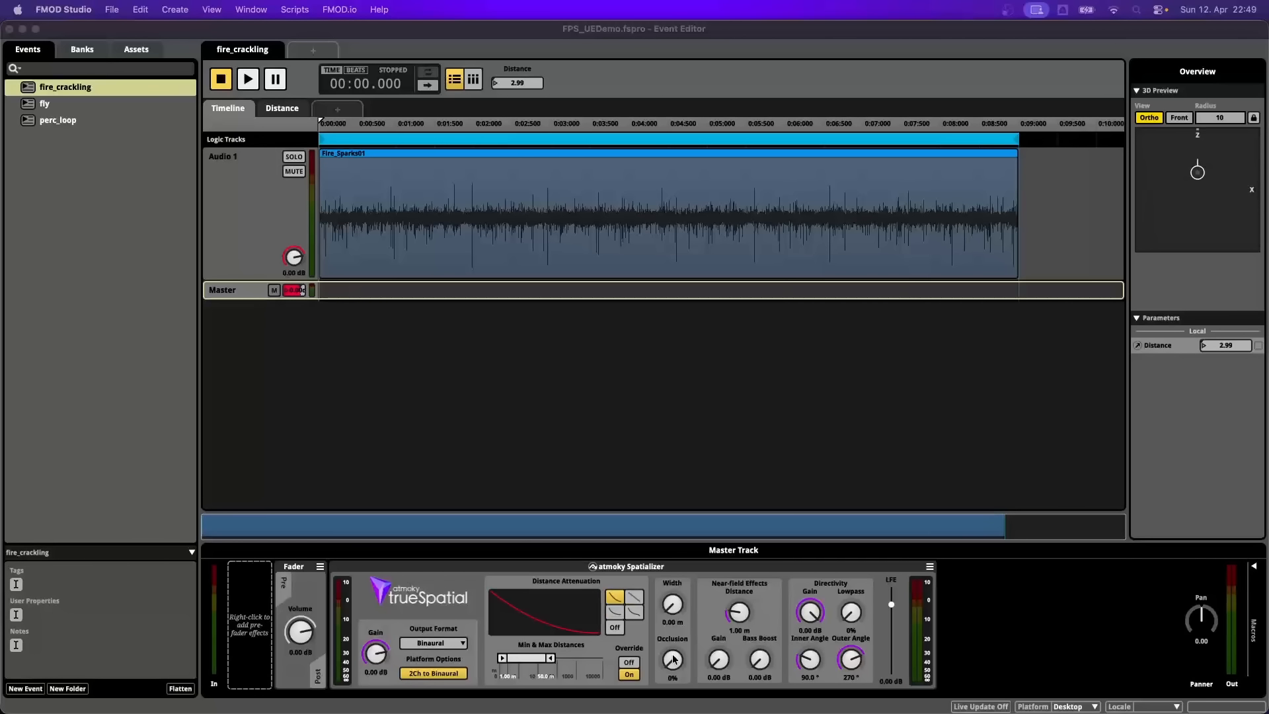
- Audition the fire_crackling event while varying the spatializer's occlusion, and stop playback
click(638, 506)
key(space)
mouse_move(673, 661)
mouse_down()
mouse_move(673, 577)
mouse_move(673, 661)
mouse_up()
key(space)
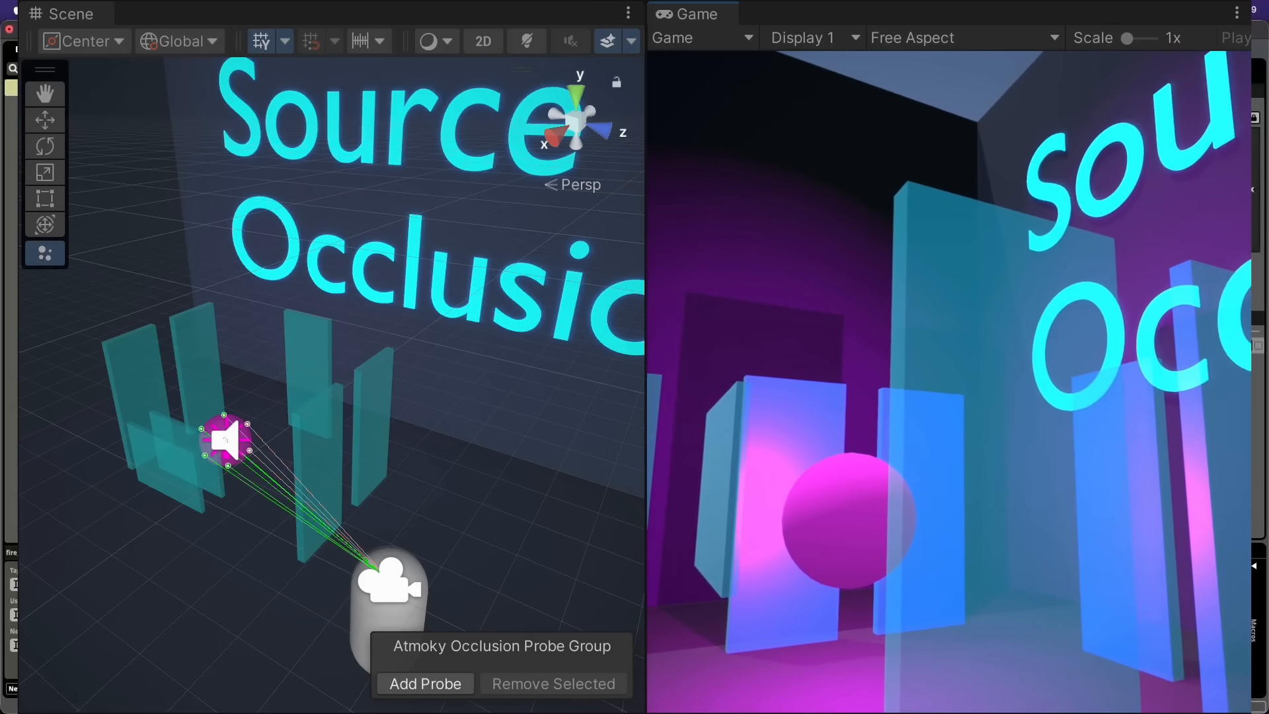
- Move the player sideways past the panels in the Unity demo scene to examine the source occlusion probes
key(d)
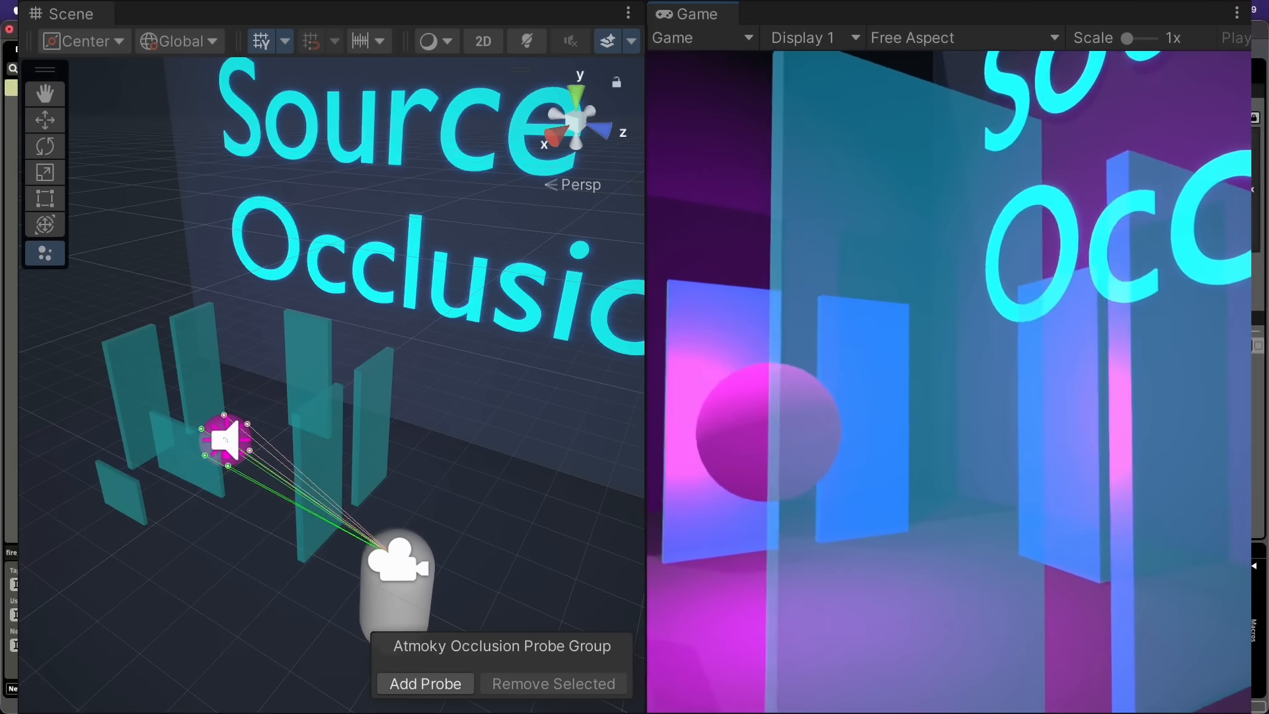
key(a)
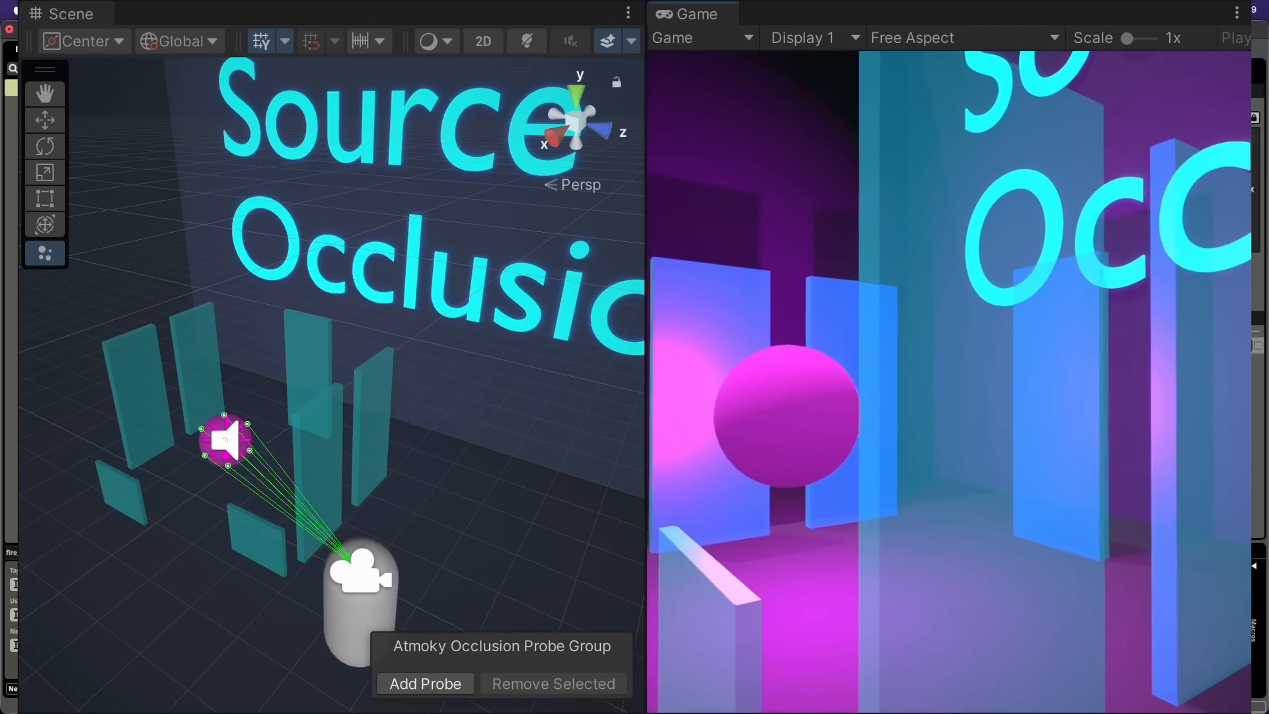
key(d)
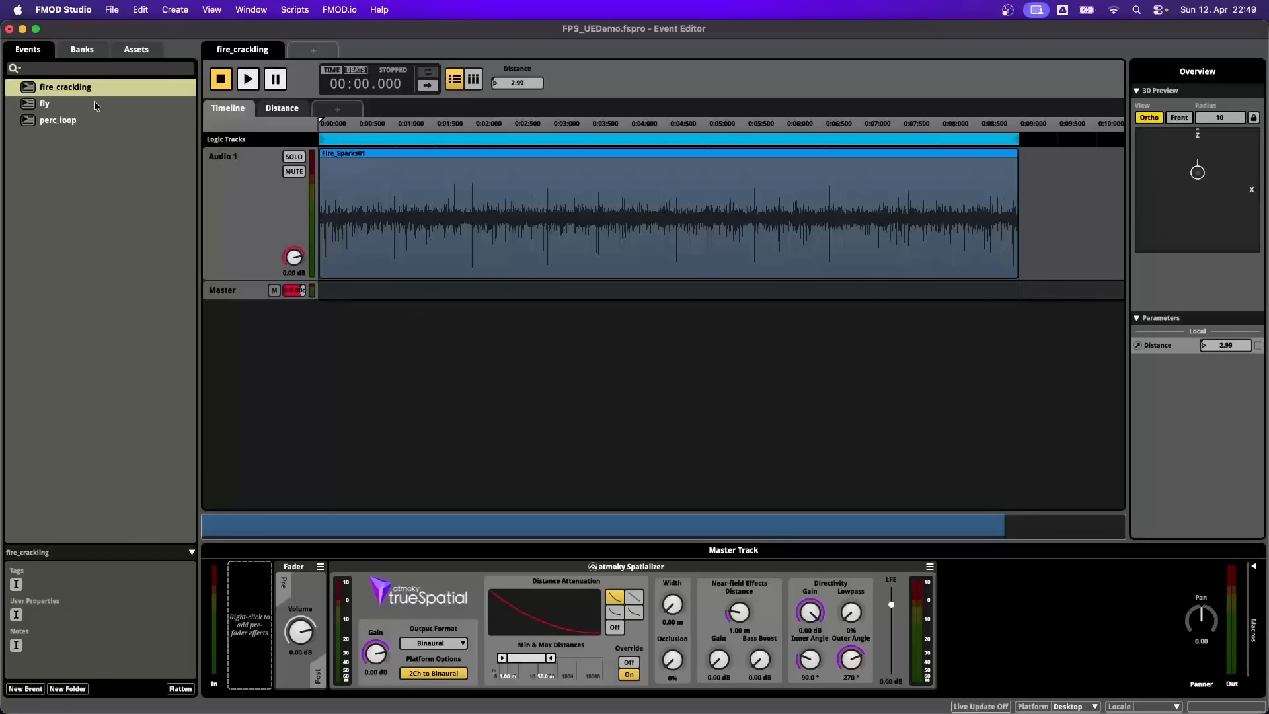
- Set the fly event's near-field effects to 1.35 m distance, 4.70 dB gain and 5.10 dB bass boost
click(93, 103)
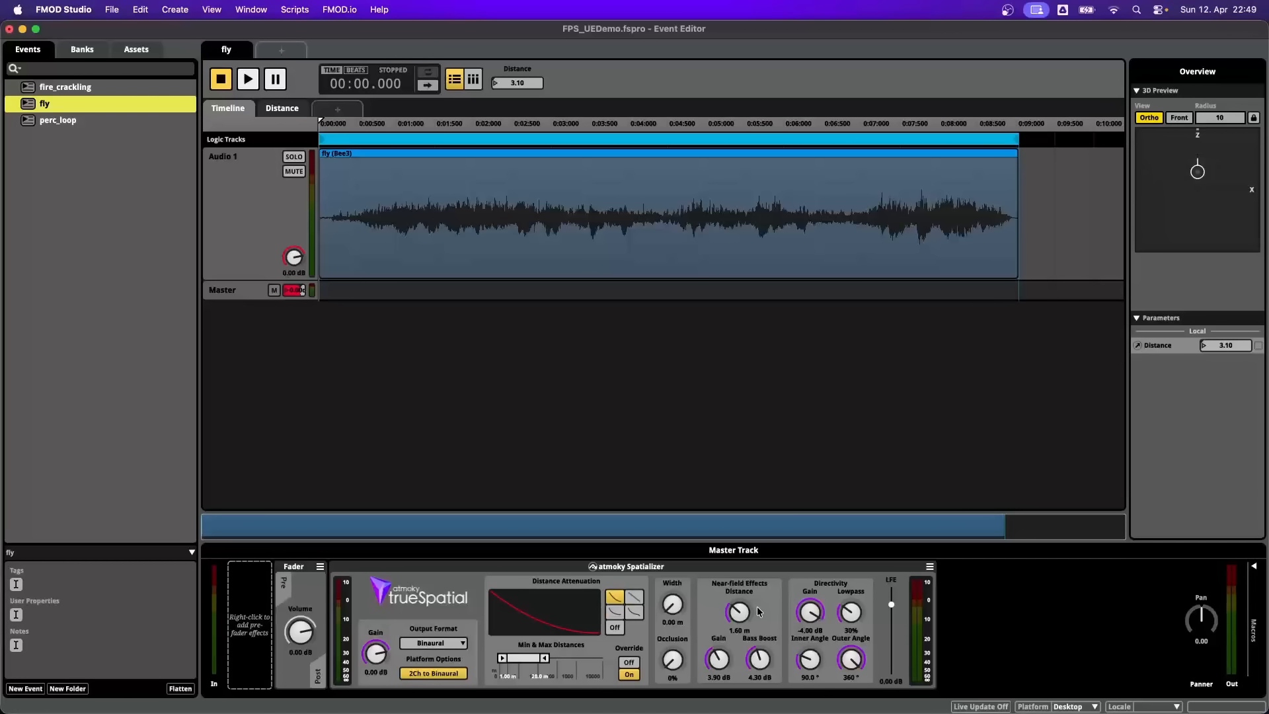
drag(753, 612, 752, 641)
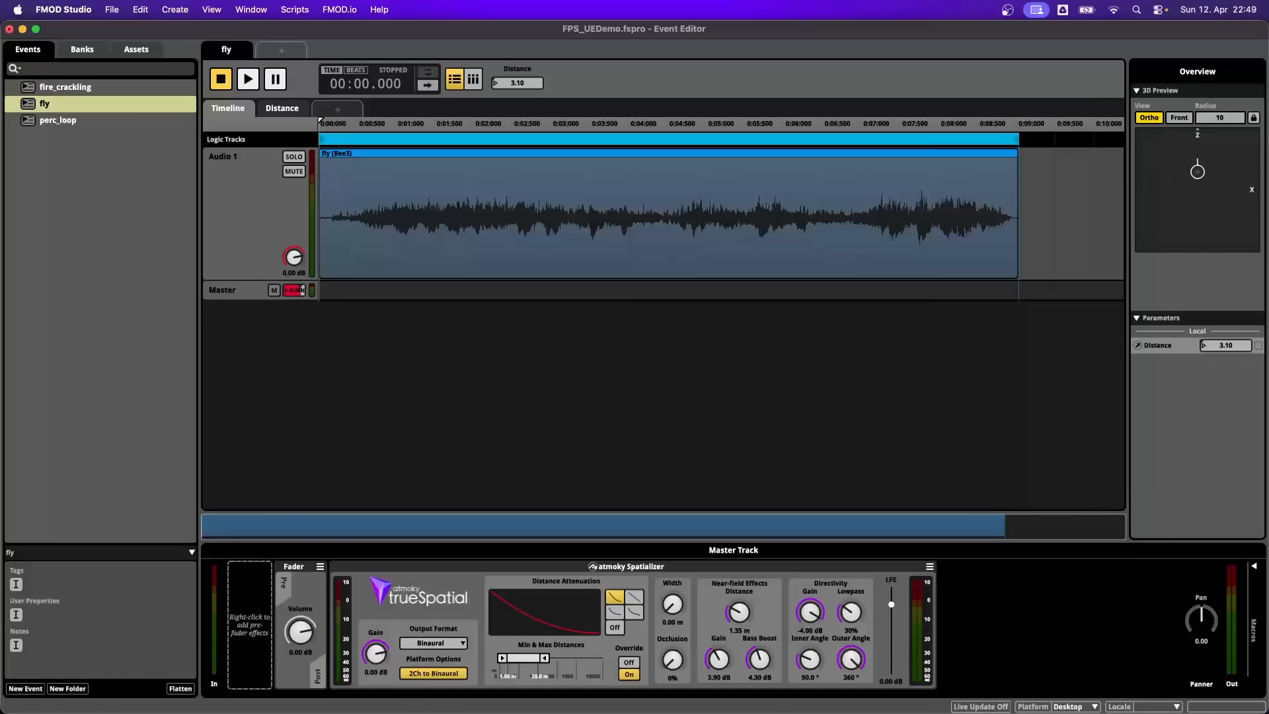
drag(722, 661, 722, 655)
- Audition the fly event's near-field effects while moving the source in the 3D preview, and stop playback
key(space)
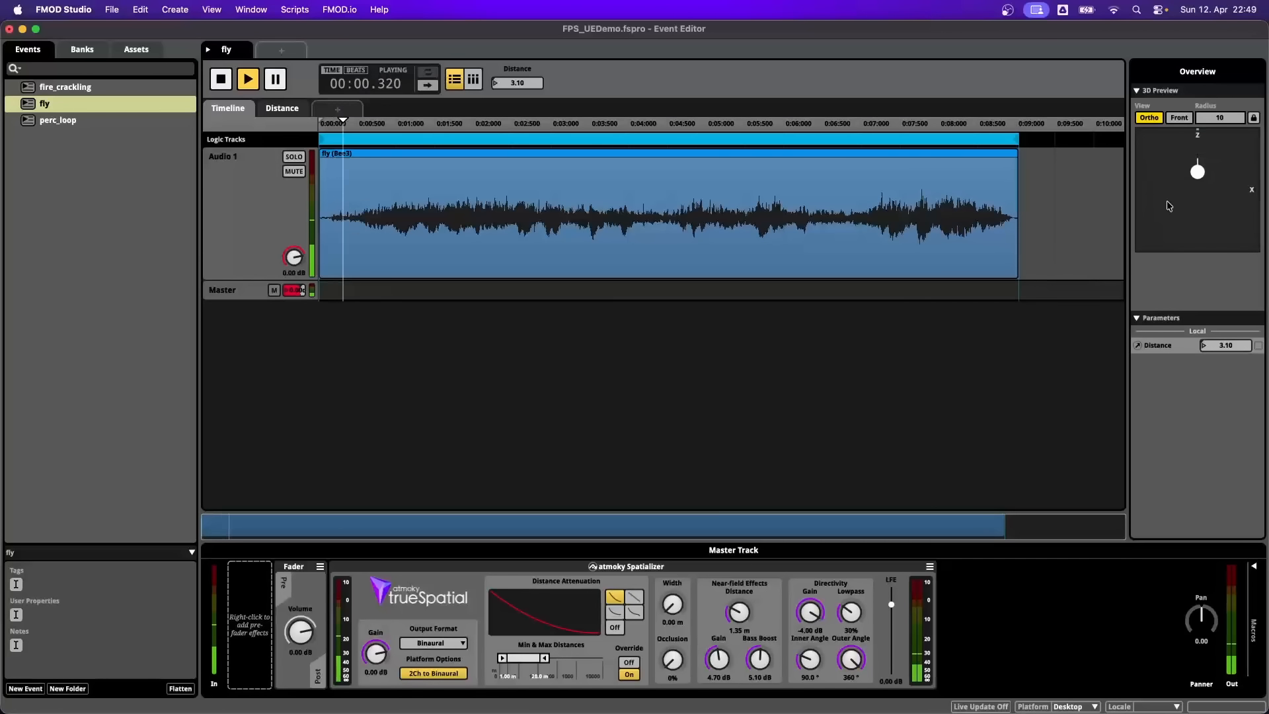
mouse_move(1198, 172)
mouse_down()
mouse_move(1203, 205)
mouse_move(1197, 174)
mouse_up()
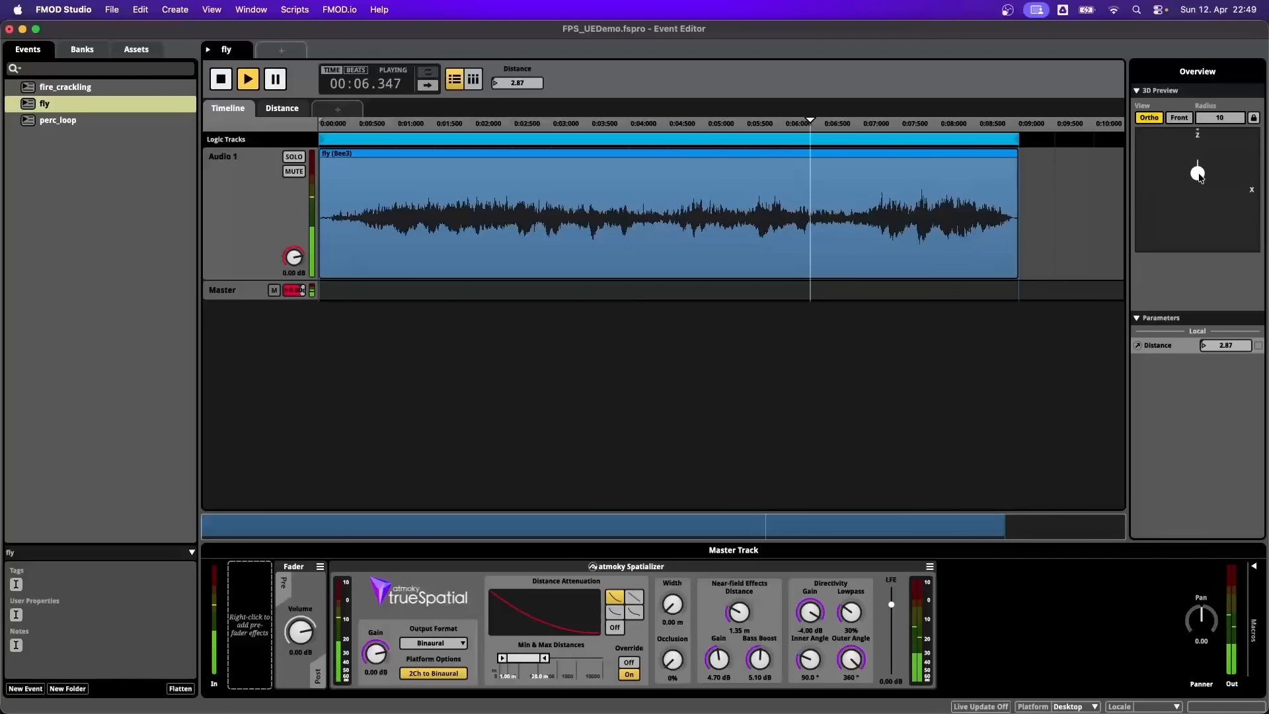
key(space)
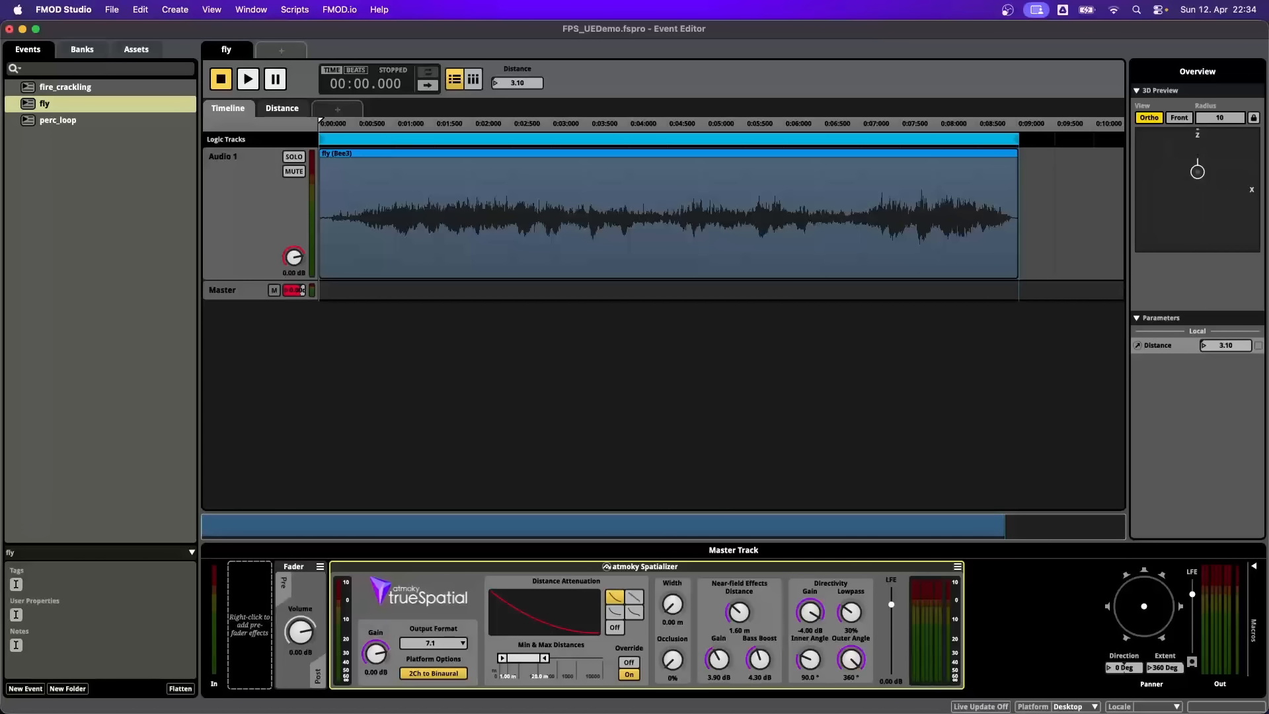
- Switch to Chrome and read the Source Directivity section of the trueSpatial FMOD documentation down to the Directivity Tool
key(super+Tab)
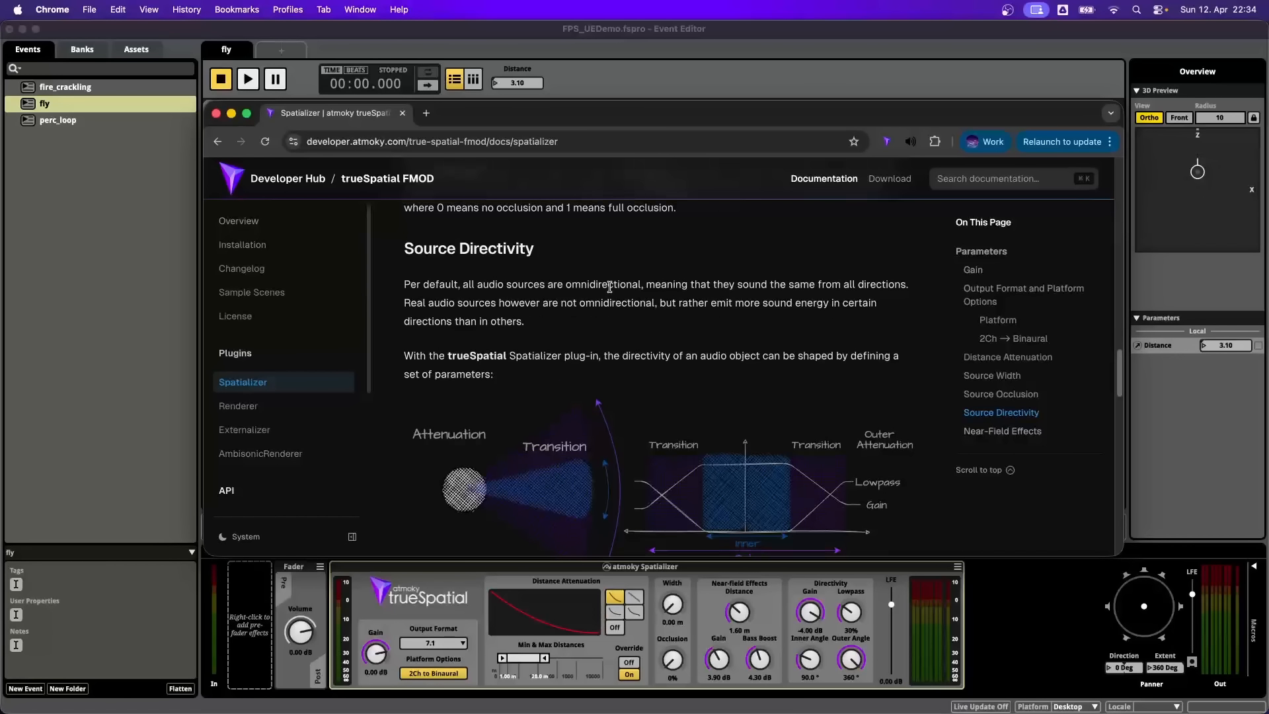
scroll(608, 286, down, 2)
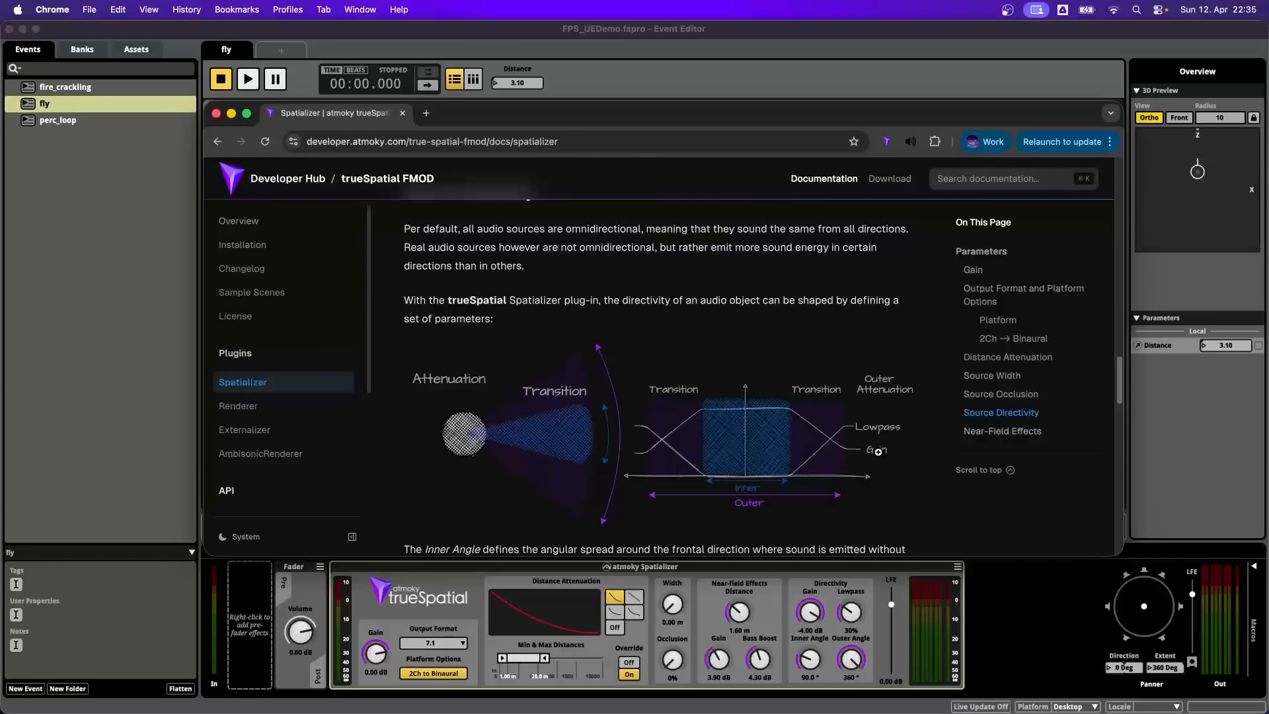
scroll(661, 410, down, 7)
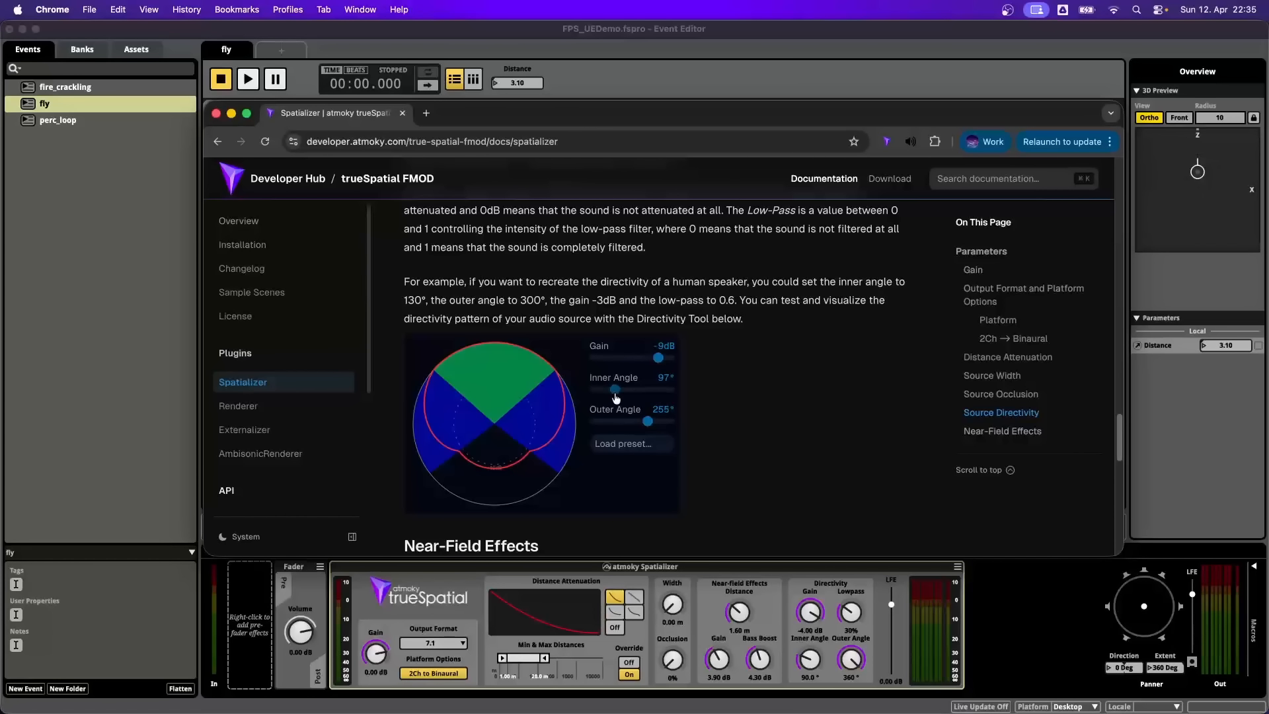
- Try out the inner and outer angles in the documentation's Directivity Tool and load two of its presets
drag(614, 389, 651, 421)
click(632, 443)
click(633, 506)
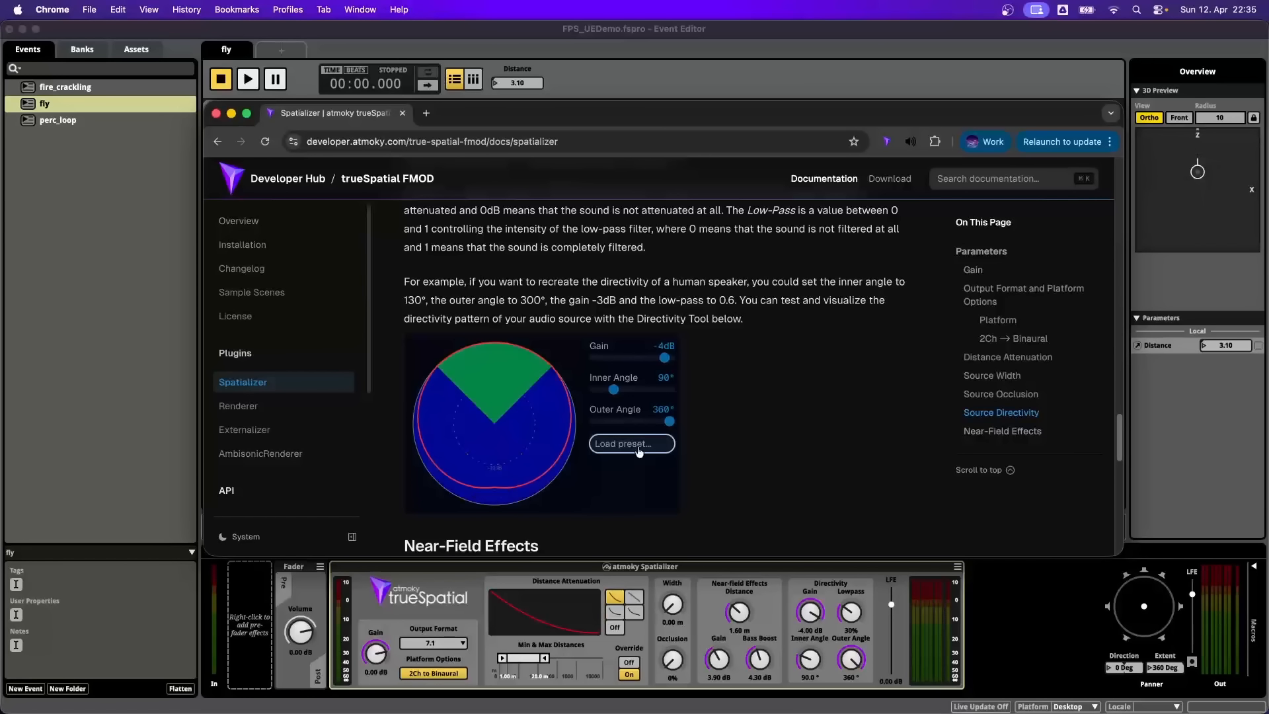
click(637, 448)
click(639, 475)
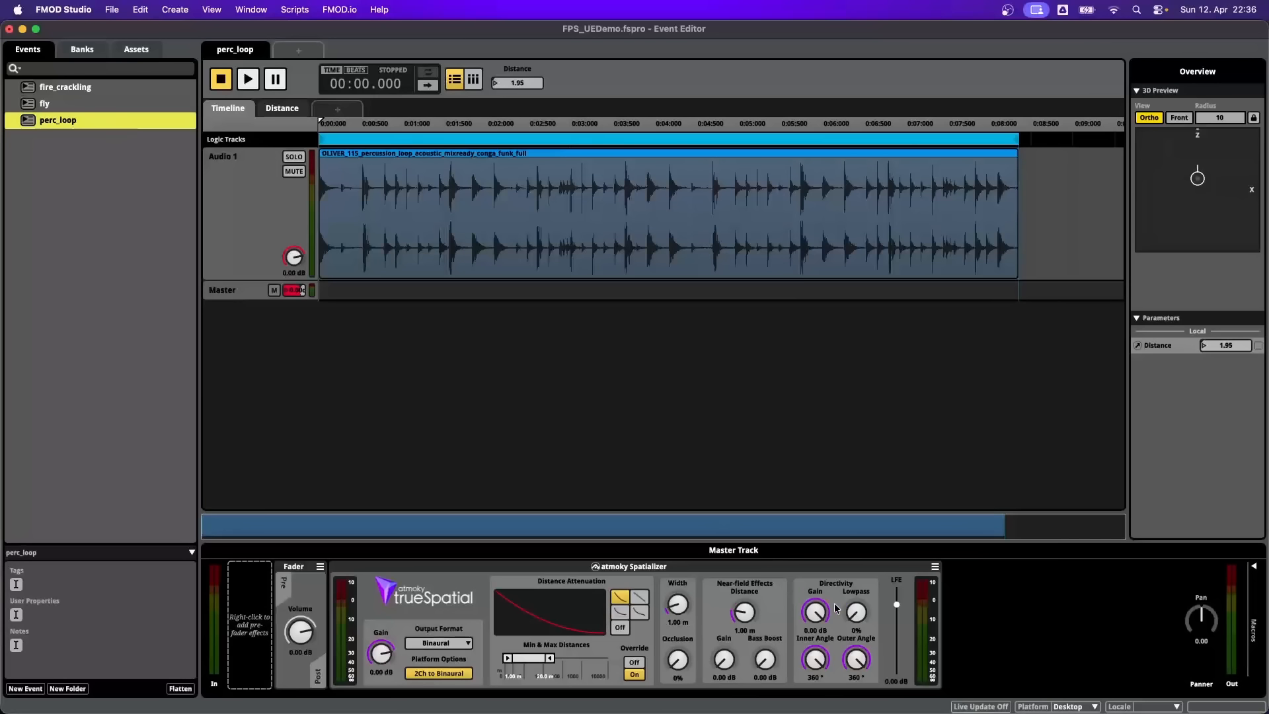
- Apply the Loudspeaker preset (-4 dB, 30% lowpass, 90° inner, 360° outer) to the perc_loop spatializer and audition the source's directivity
right_click(845, 583)
mouse_move(895, 372)
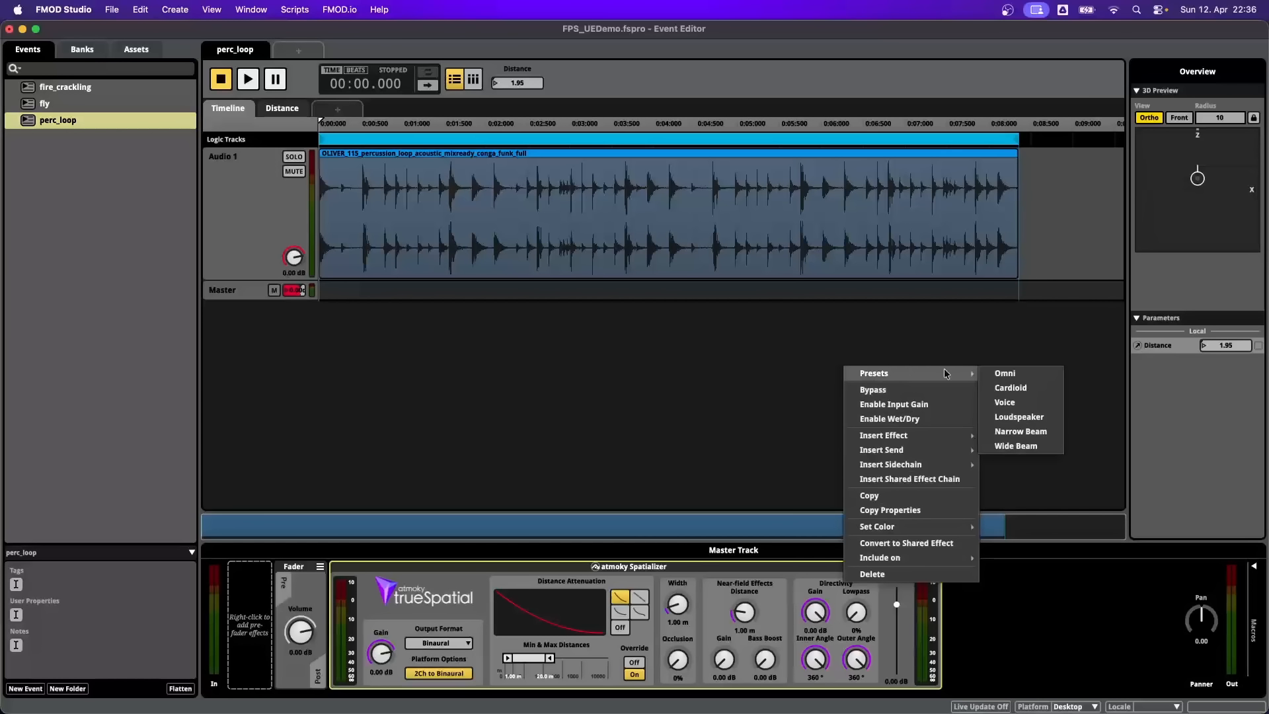
click(1022, 410)
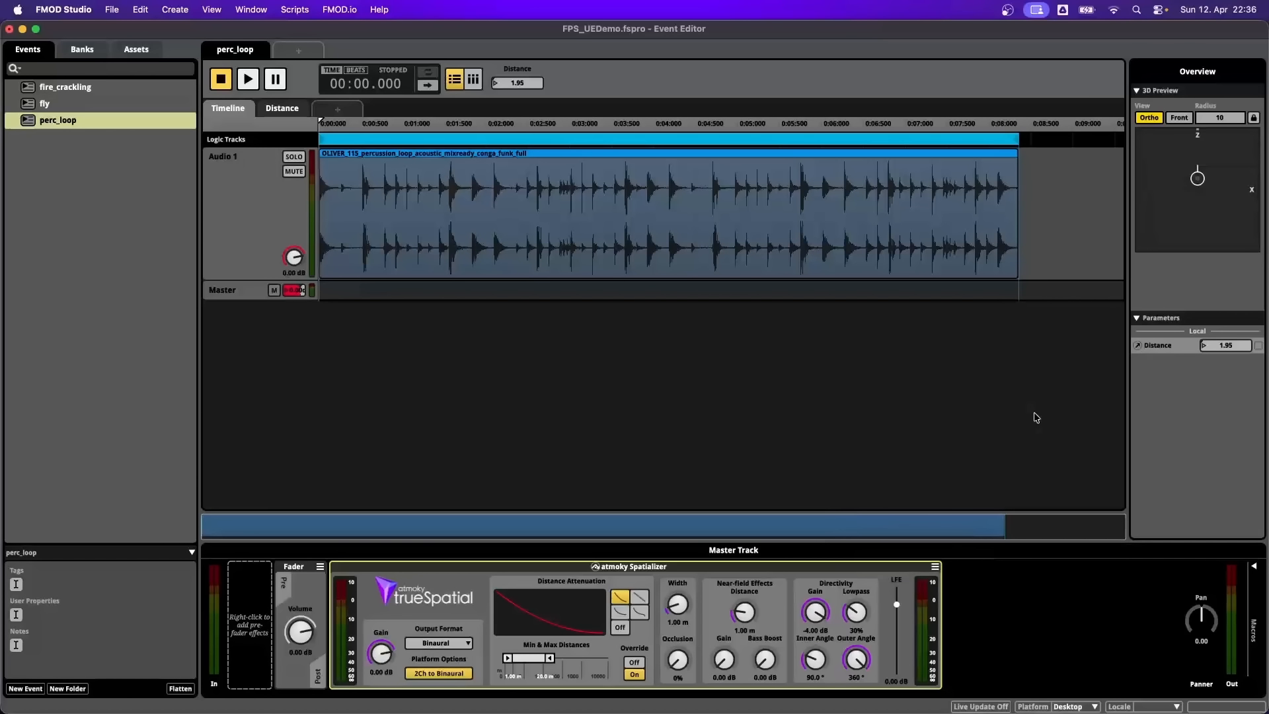
key(space)
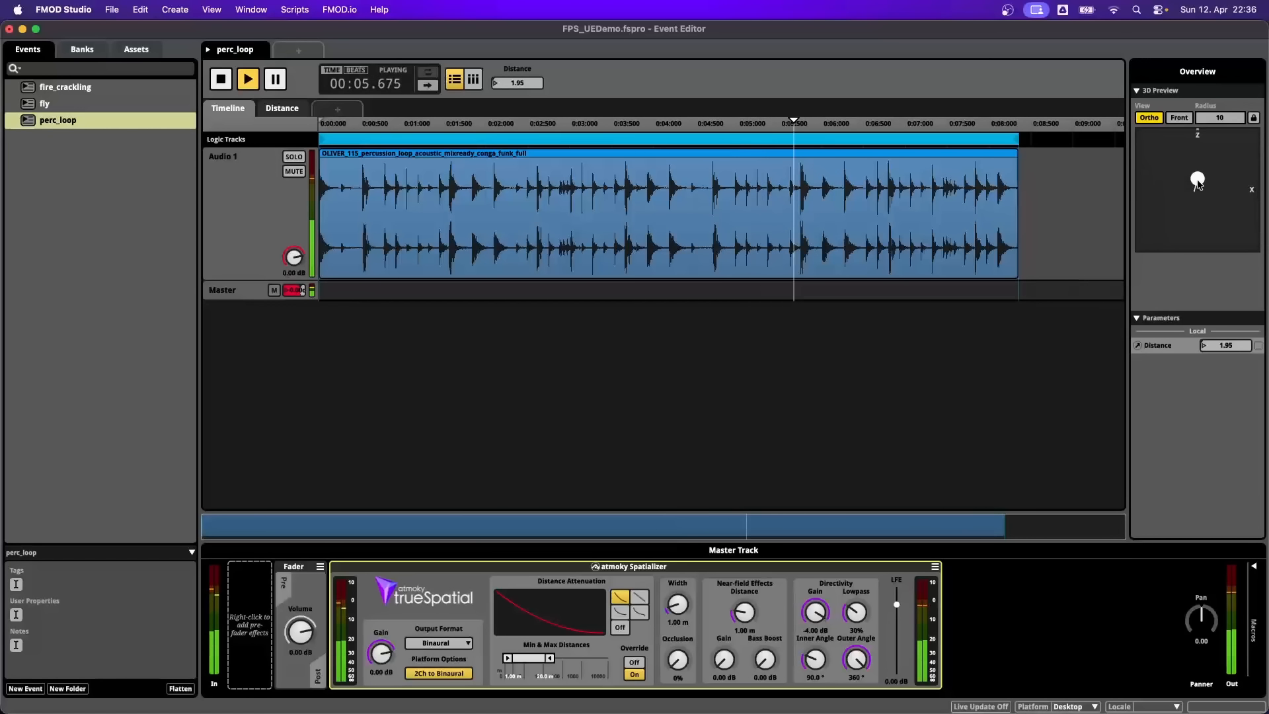
key(space)
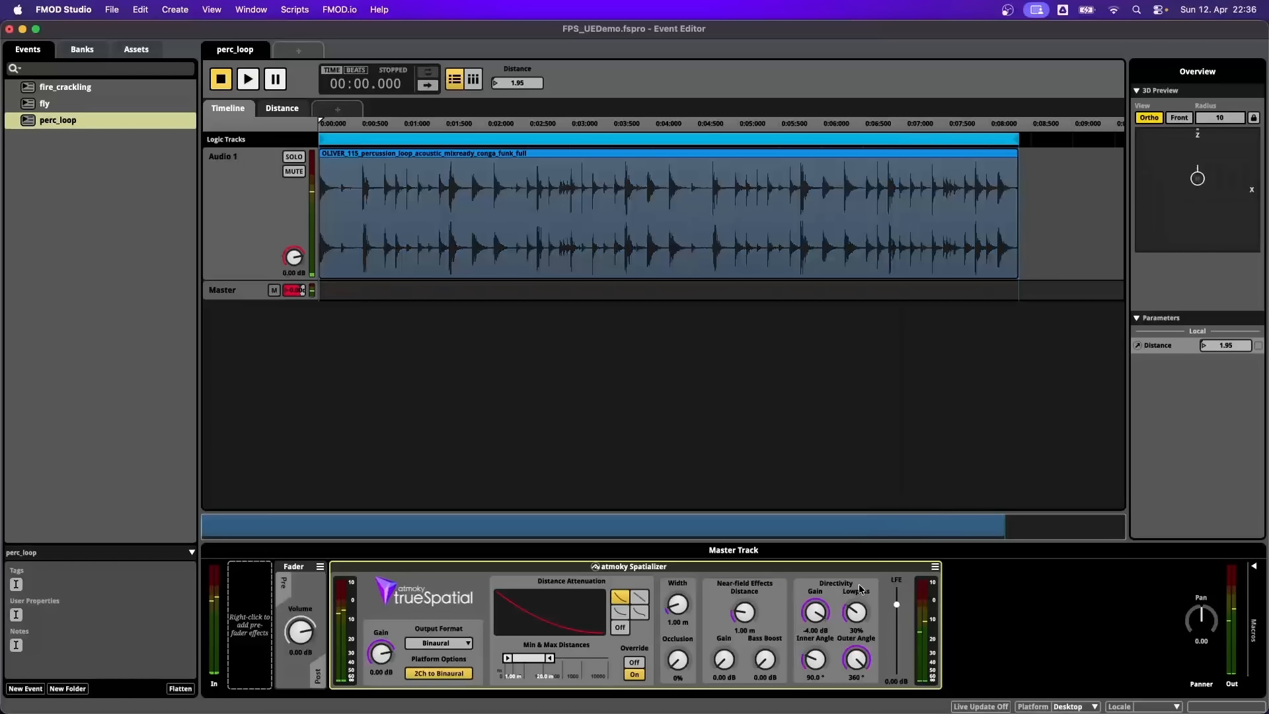
- Apply the Wide Beam directivity preset (-20 dB, 50% lowpass, 60° inner, 270° outer) to the perc_loop spatializer
right_click(831, 586)
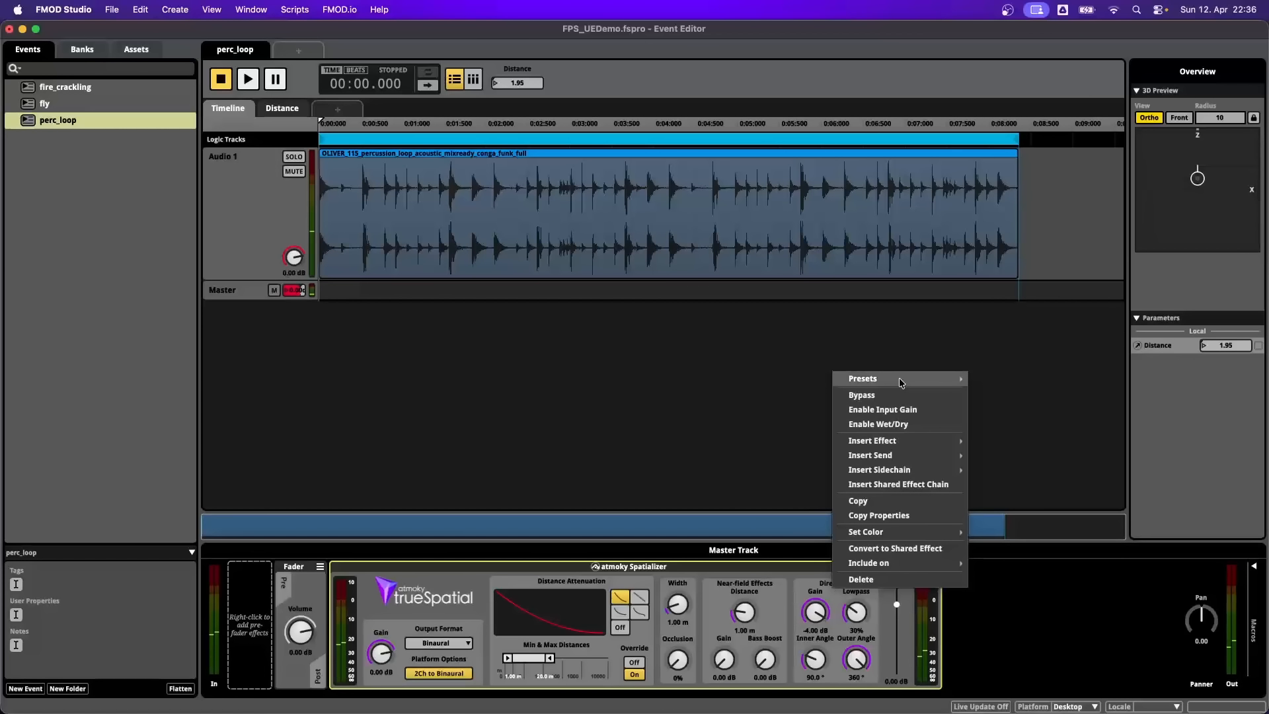
mouse_move(901, 378)
click(1011, 451)
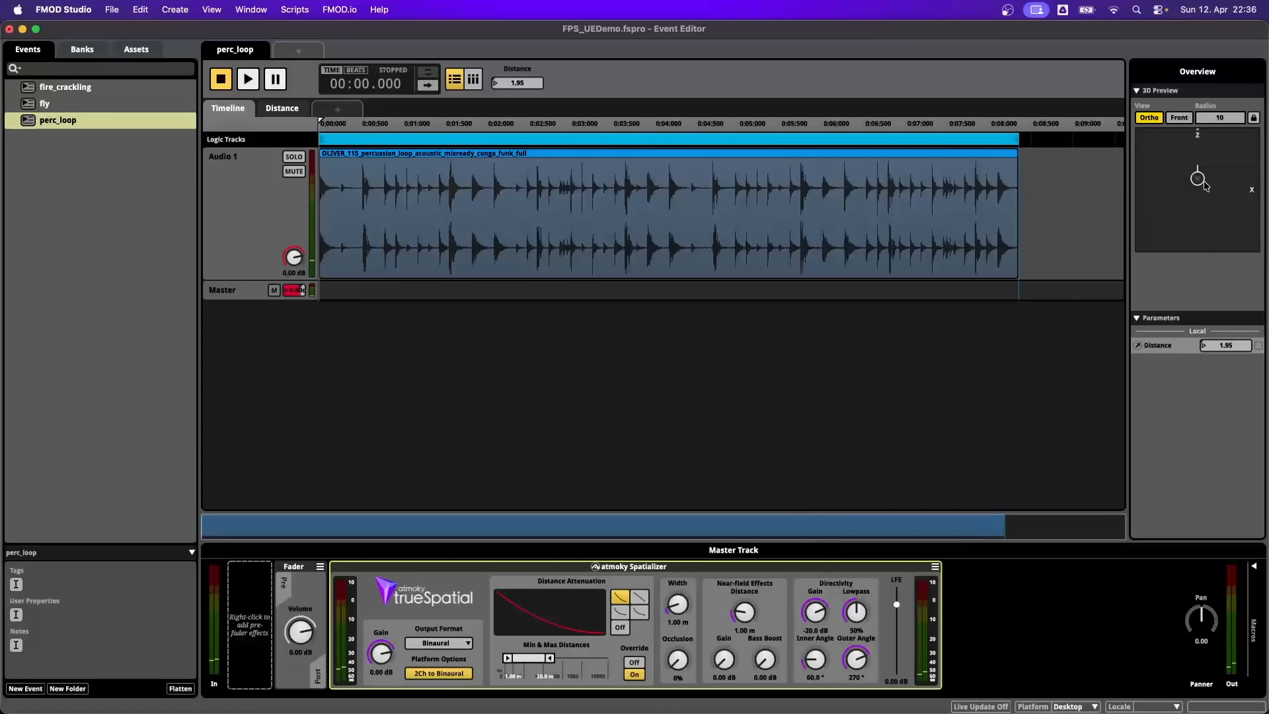
- Audition perc_loop with the source moved to a distance of about 3.33 and rotated through different directions in the 3D preview
drag(1197, 177, 1199, 179)
key(space)
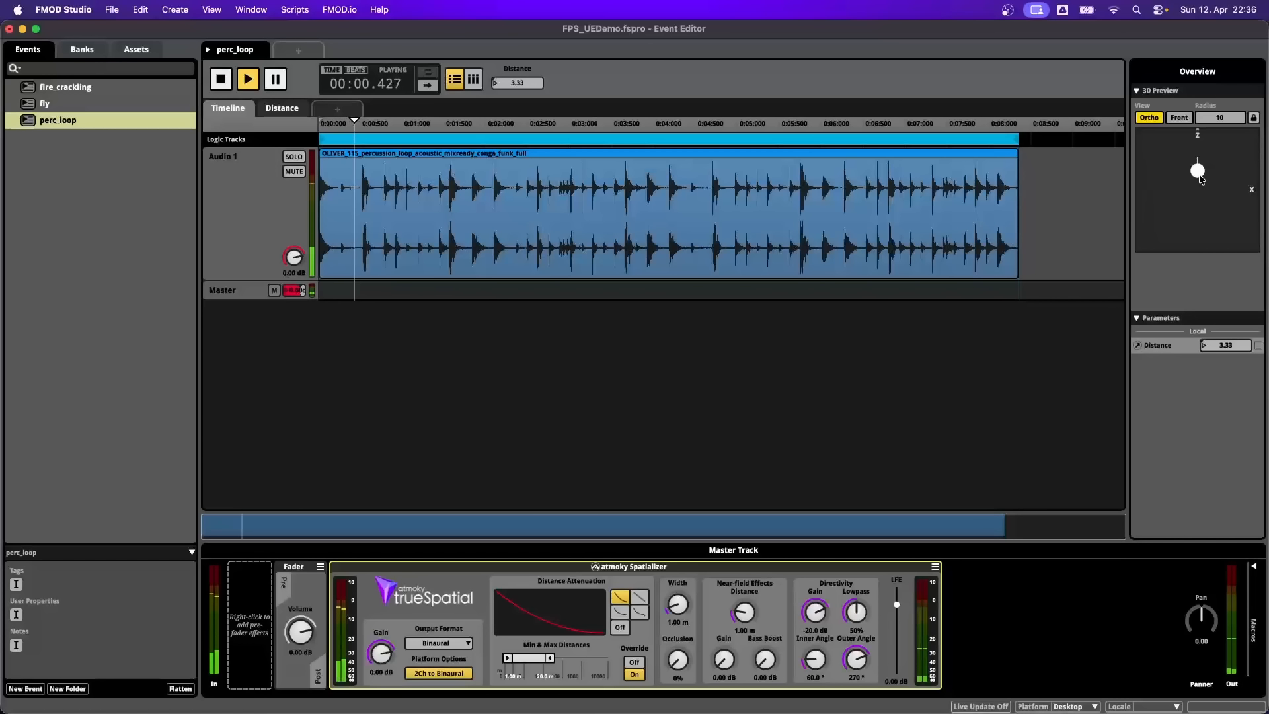
scroll(1199, 178, down, 10)
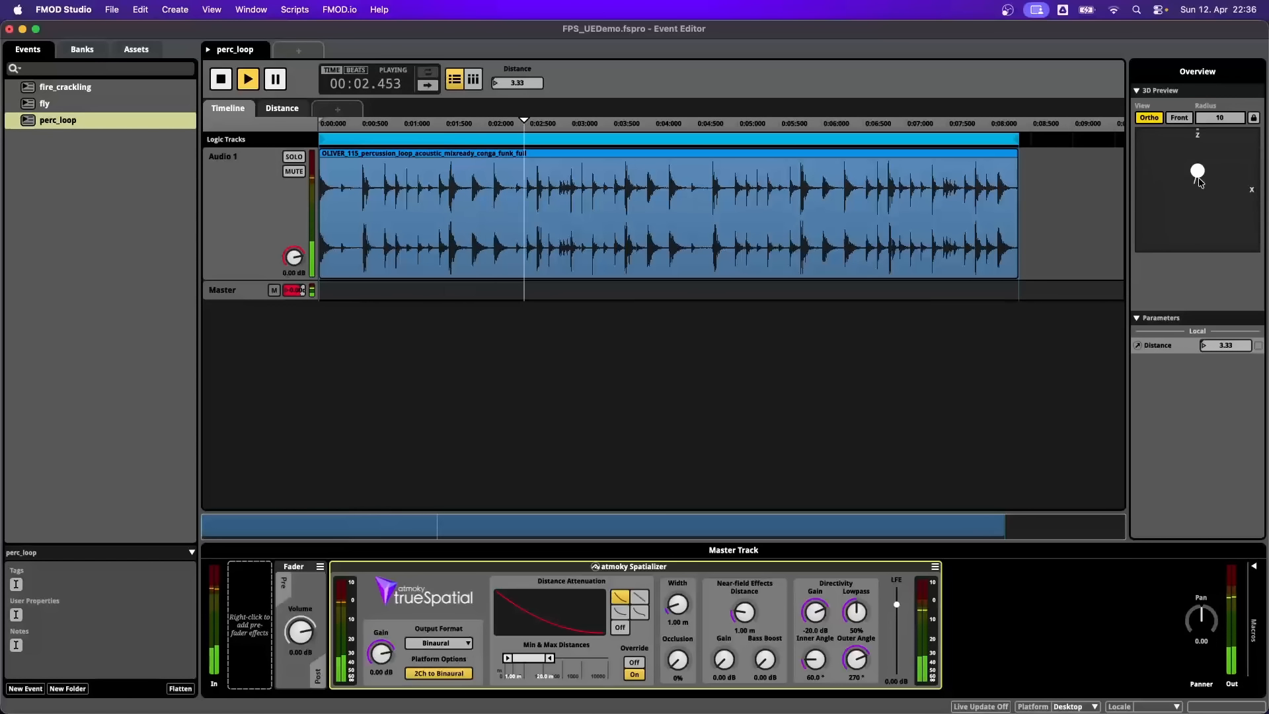
scroll(1205, 193, down, 5)
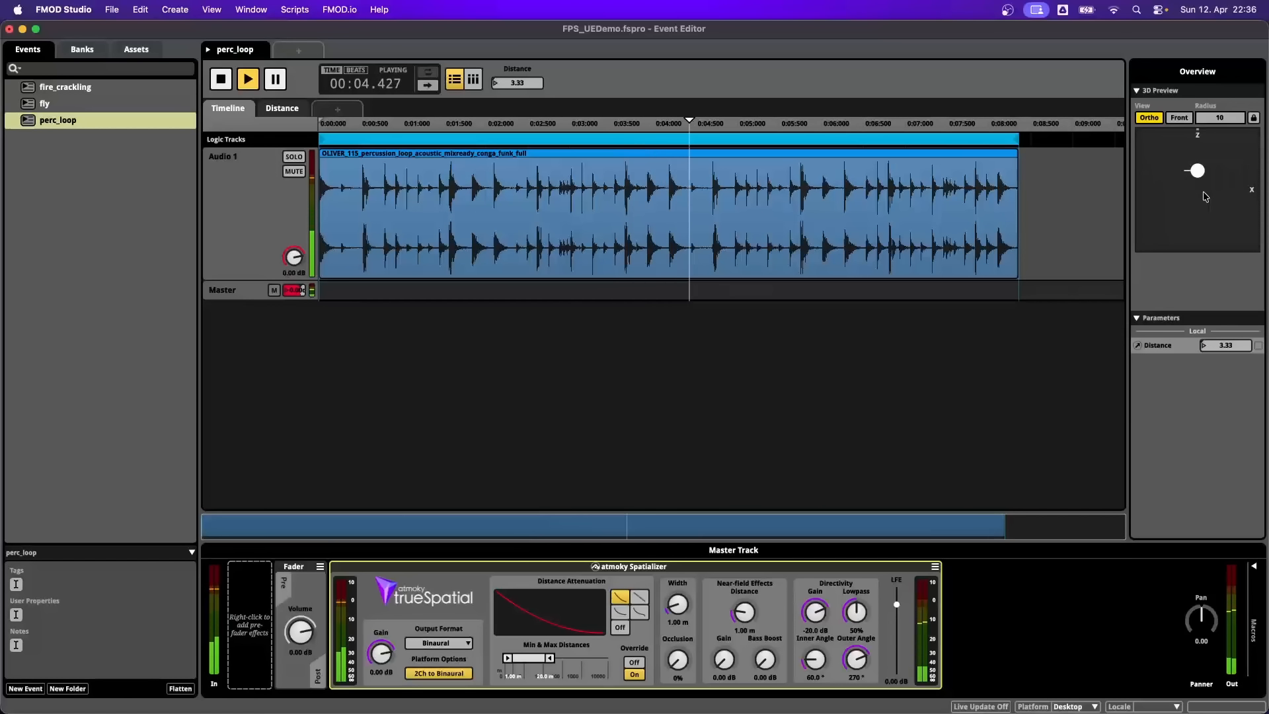
scroll(1205, 196, down, 5)
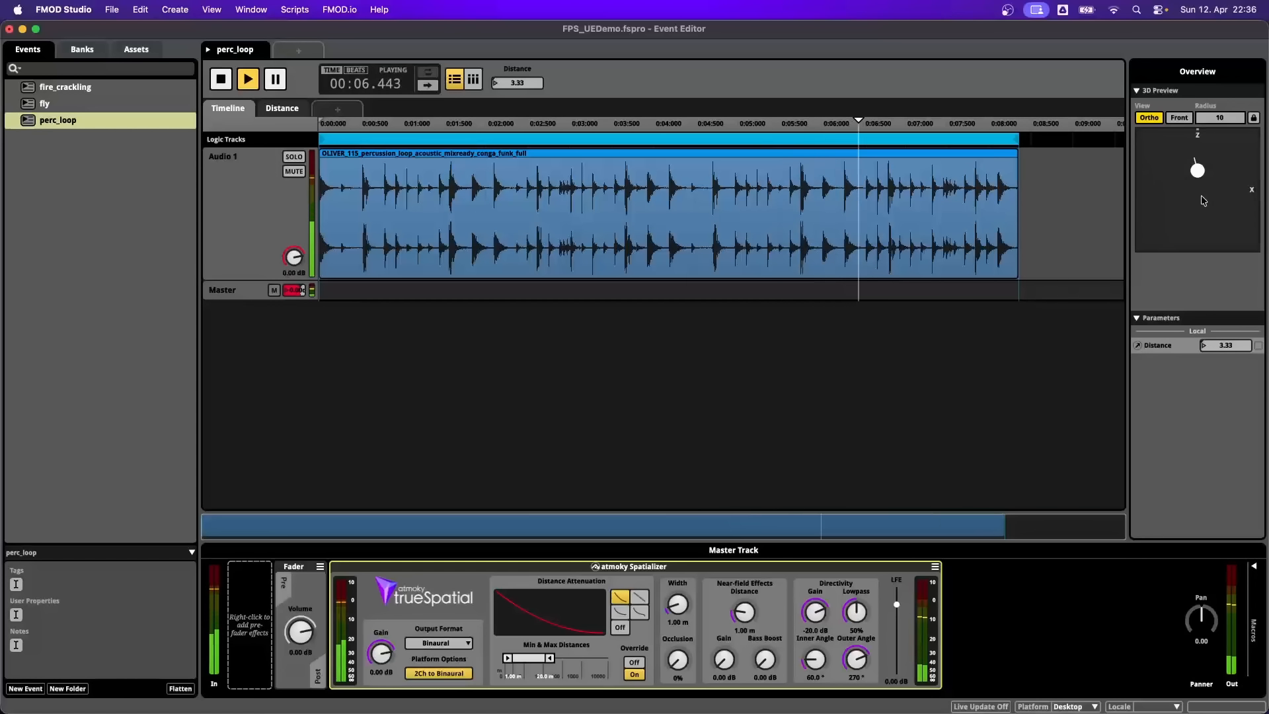
key(space)
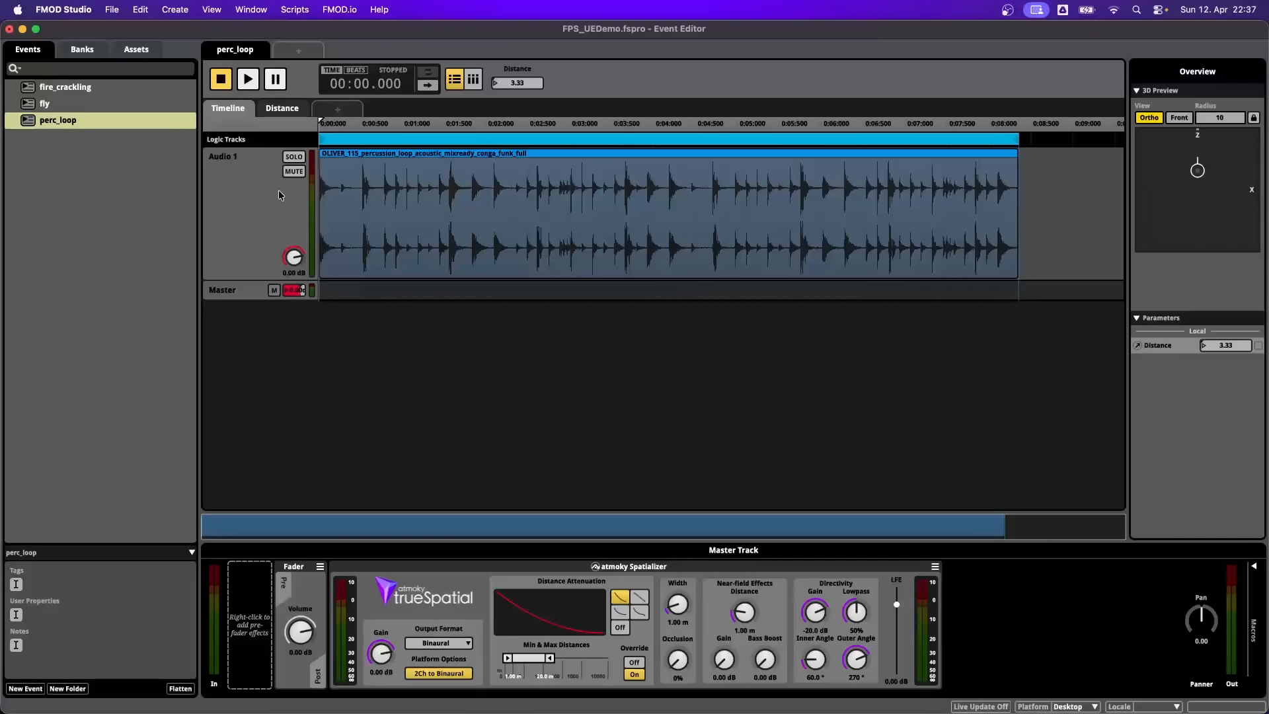
- Add an atmoky Externalizer effect after the Spatializer on perc_loop's master track
click(225, 184)
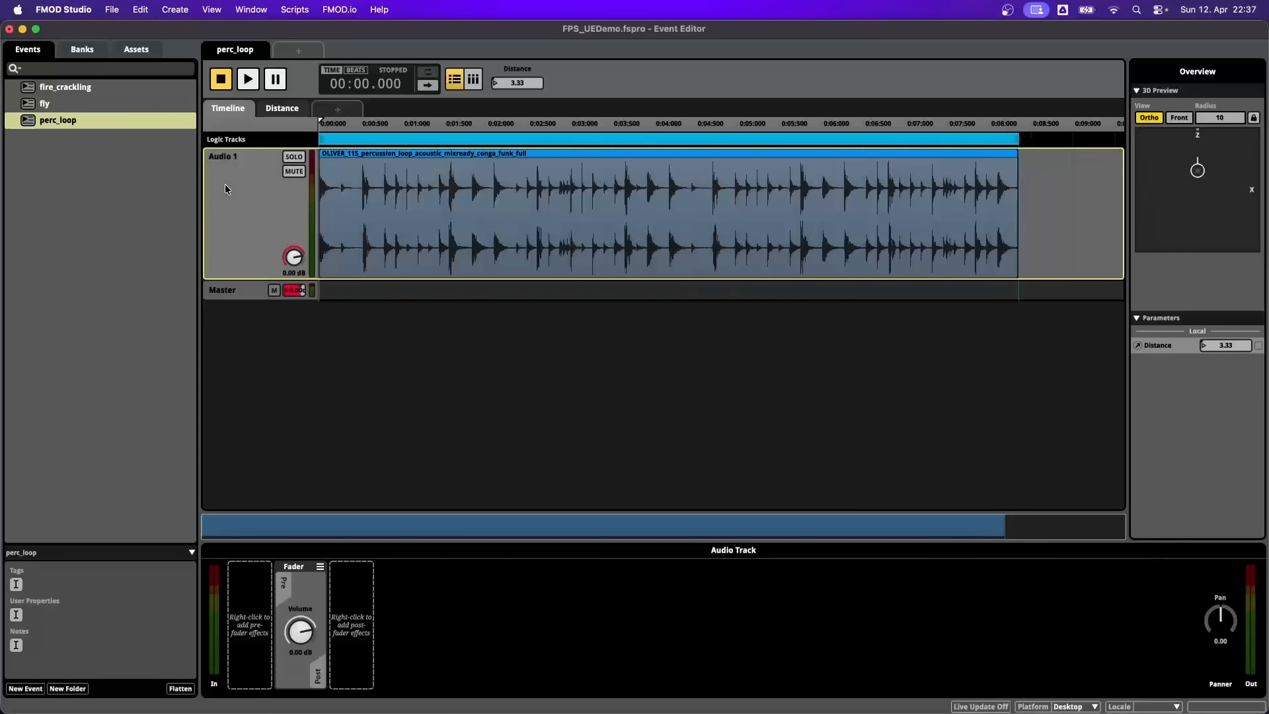
click(240, 289)
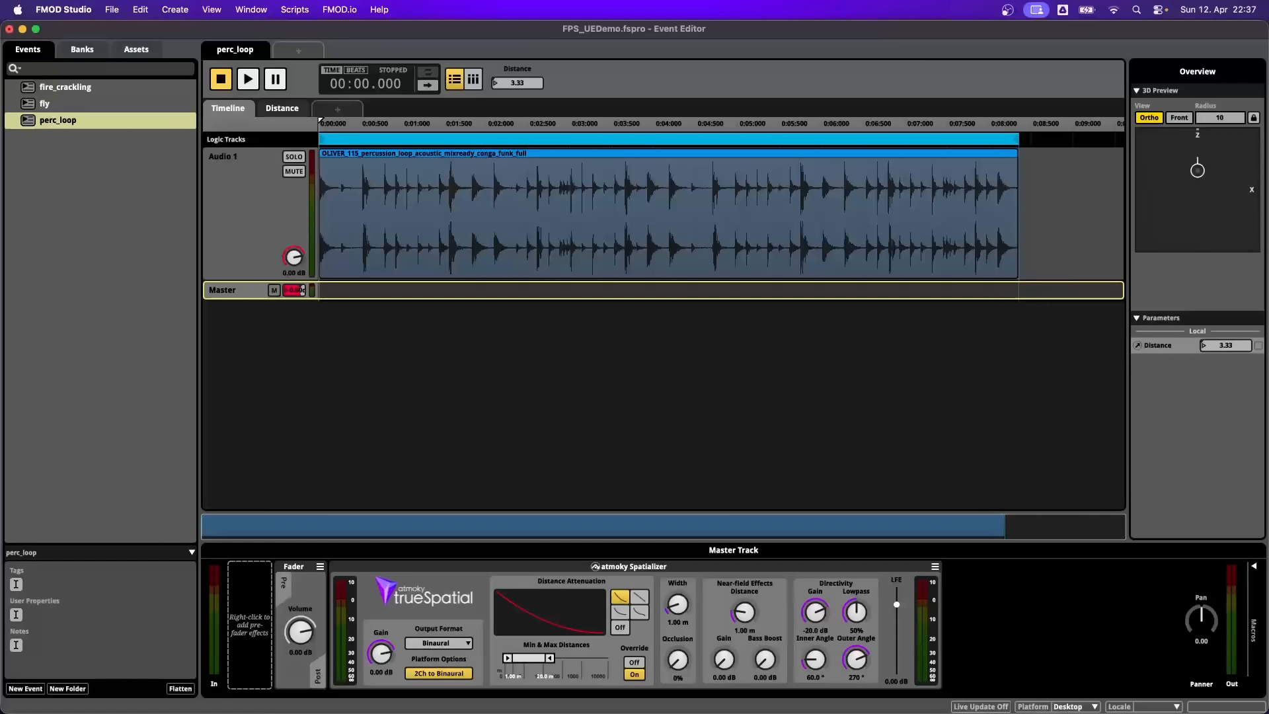
right_click(956, 594)
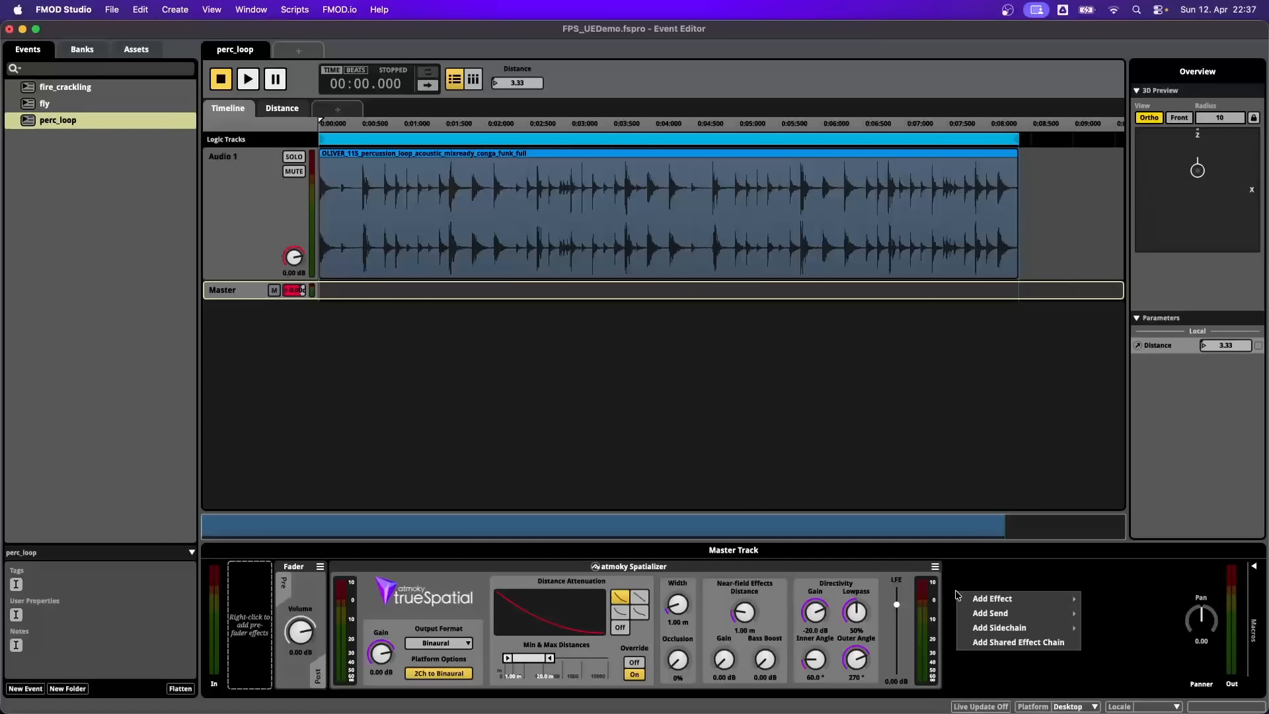
mouse_move(992, 598)
mouse_move(1123, 661)
mouse_move(1050, 705)
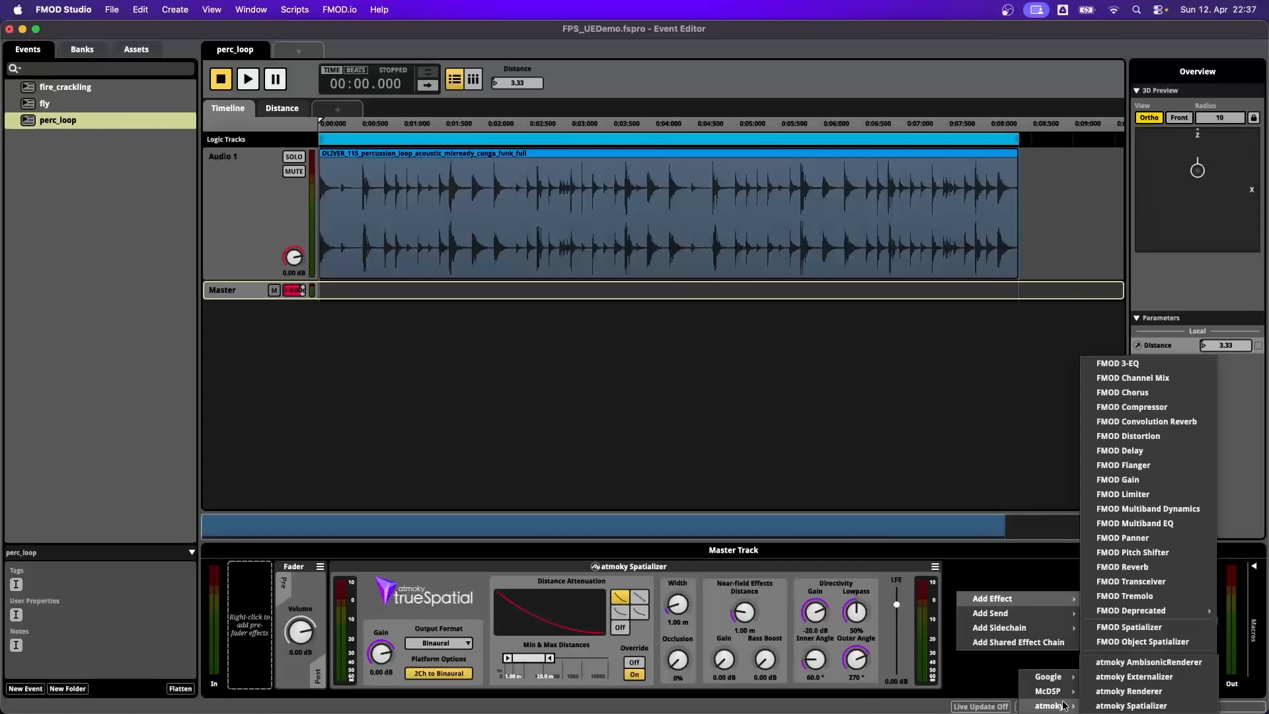
click(1102, 676)
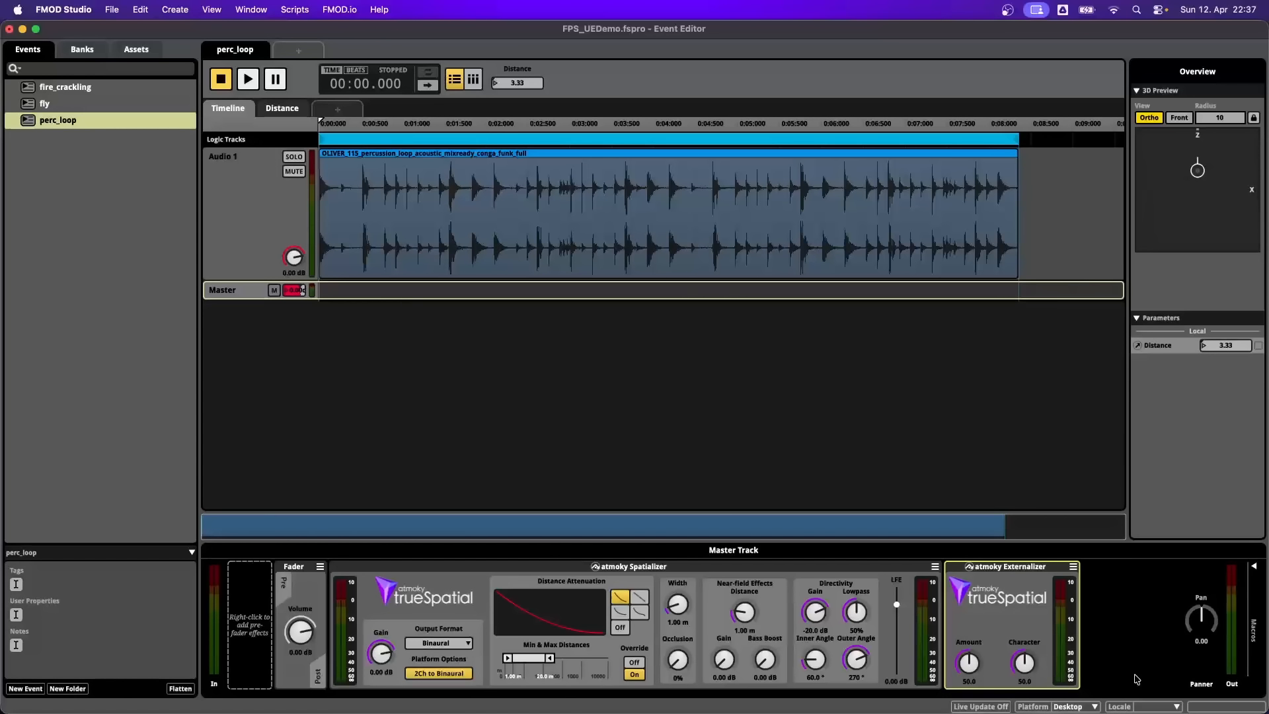
- Compare perc_loop's playback with the Externalizer Amount at 50 and at 0 while moving the source in the 3D preview
key(space)
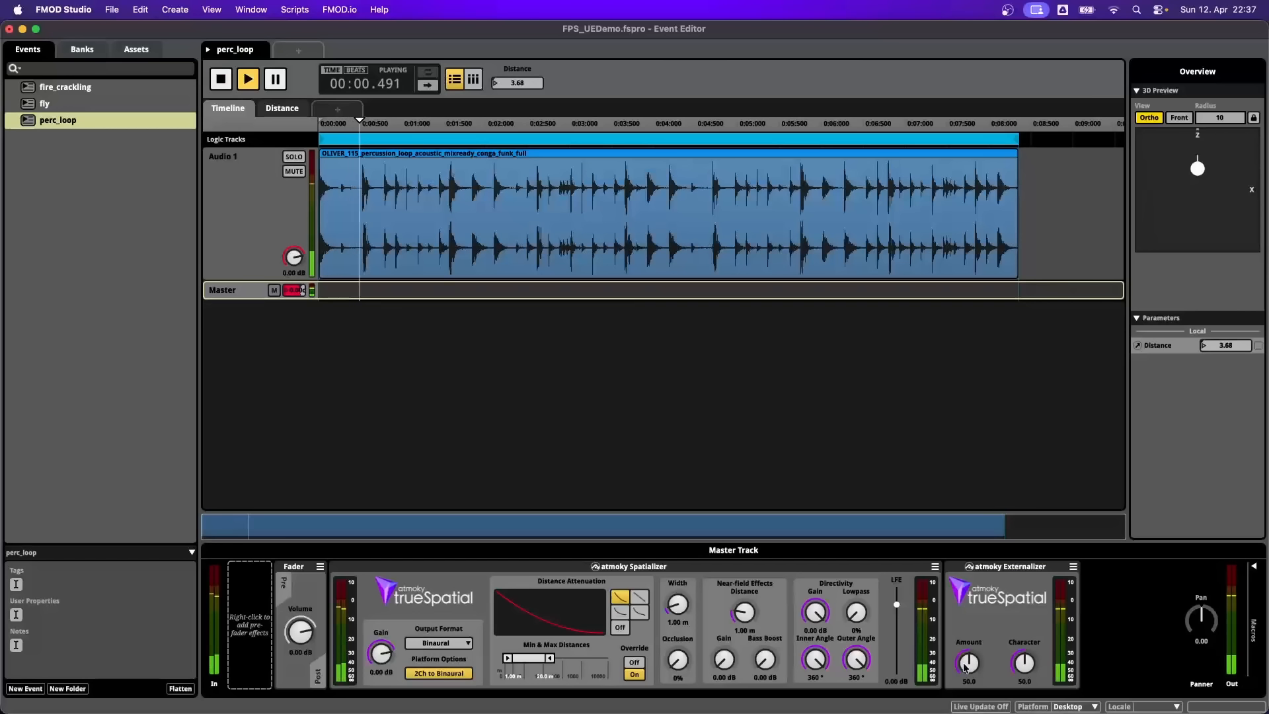
mouse_move(1198, 170)
mouse_down()
mouse_move(1203, 198)
mouse_move(1194, 176)
mouse_up()
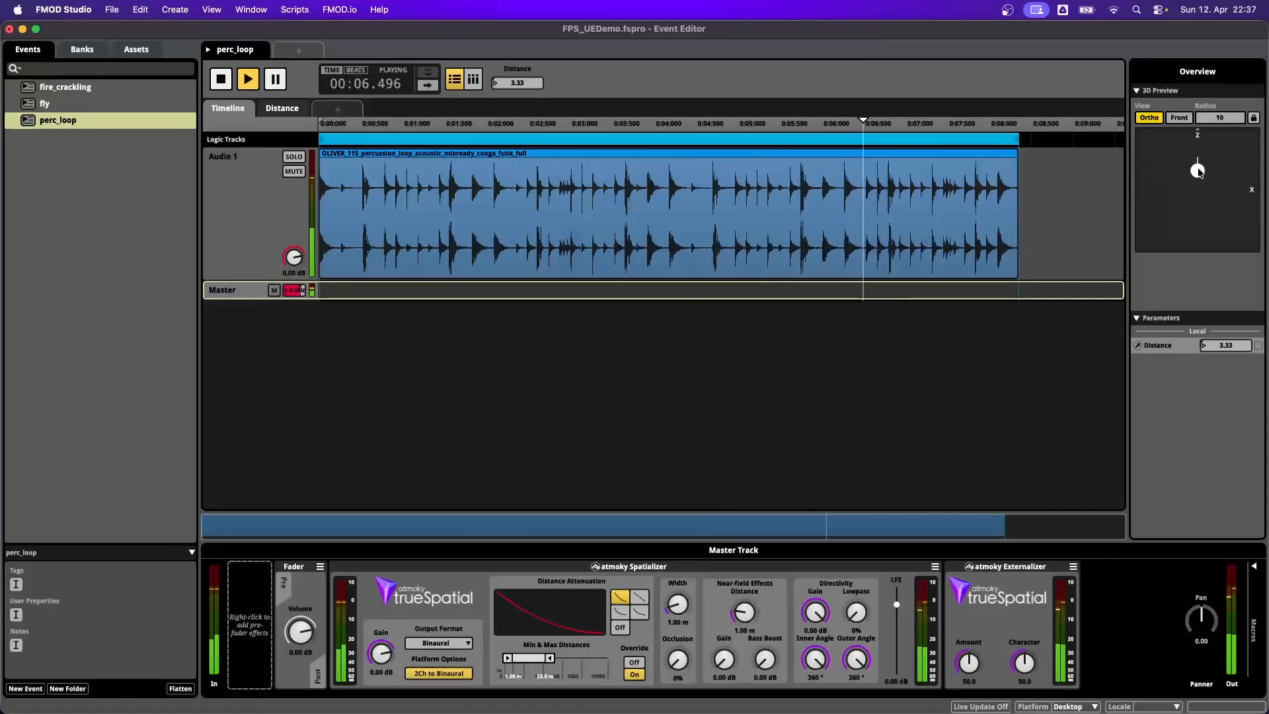
key(space)
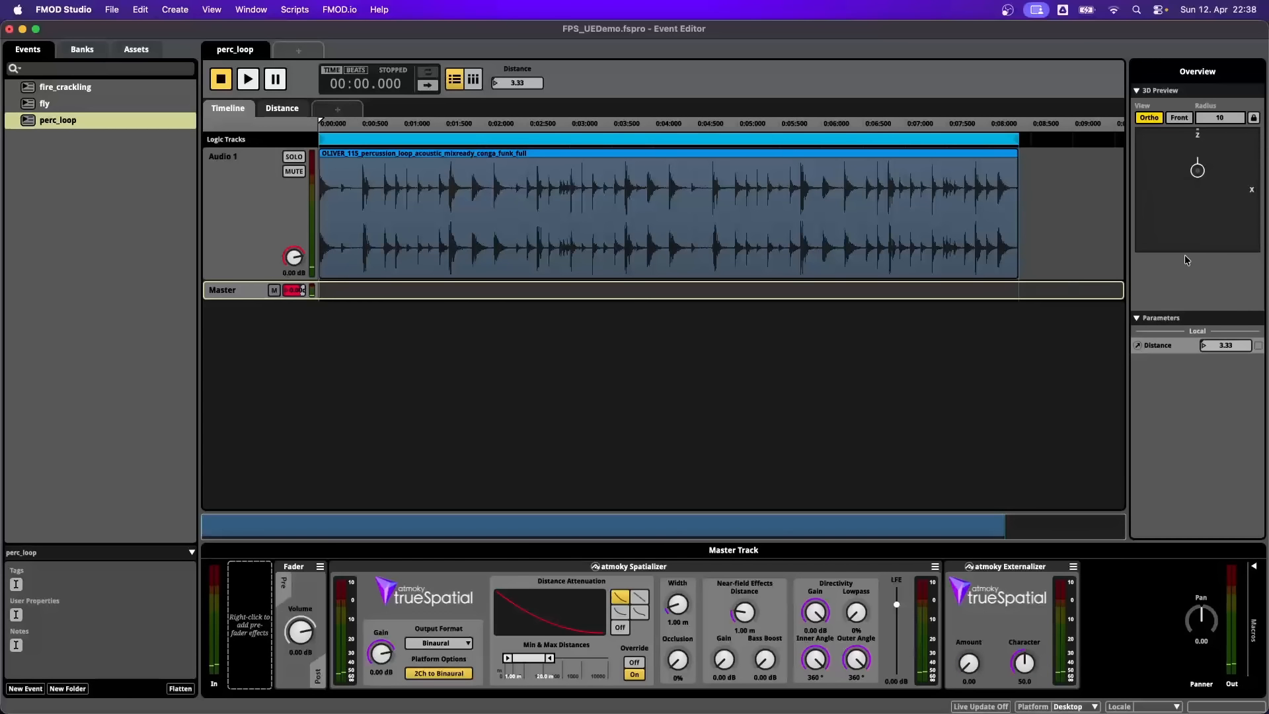
key(space)
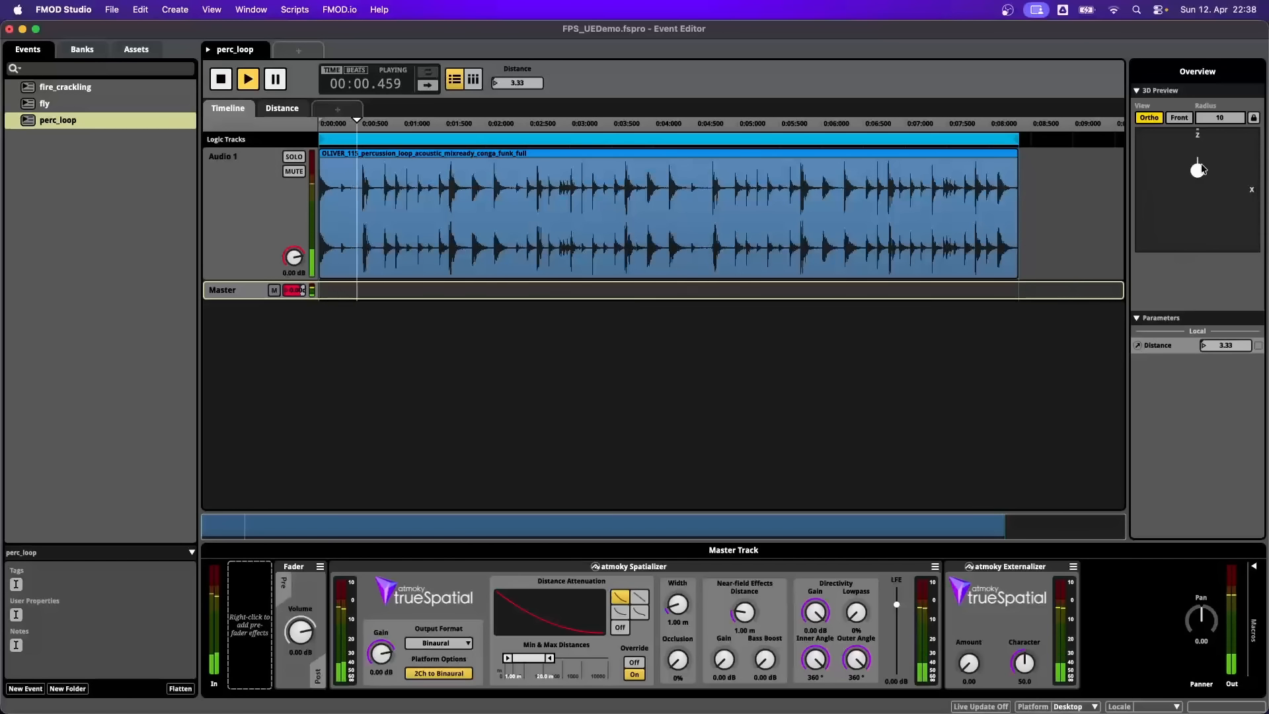
mouse_move(1198, 171)
mouse_down()
mouse_move(1212, 176)
mouse_move(1188, 192)
mouse_move(1199, 172)
mouse_up()
- Set the Externalizer's Amount to 70 and Character to 80.5, and audition perc_loop while moving the source around the listener
key(space)
drag(969, 663, 969, 625)
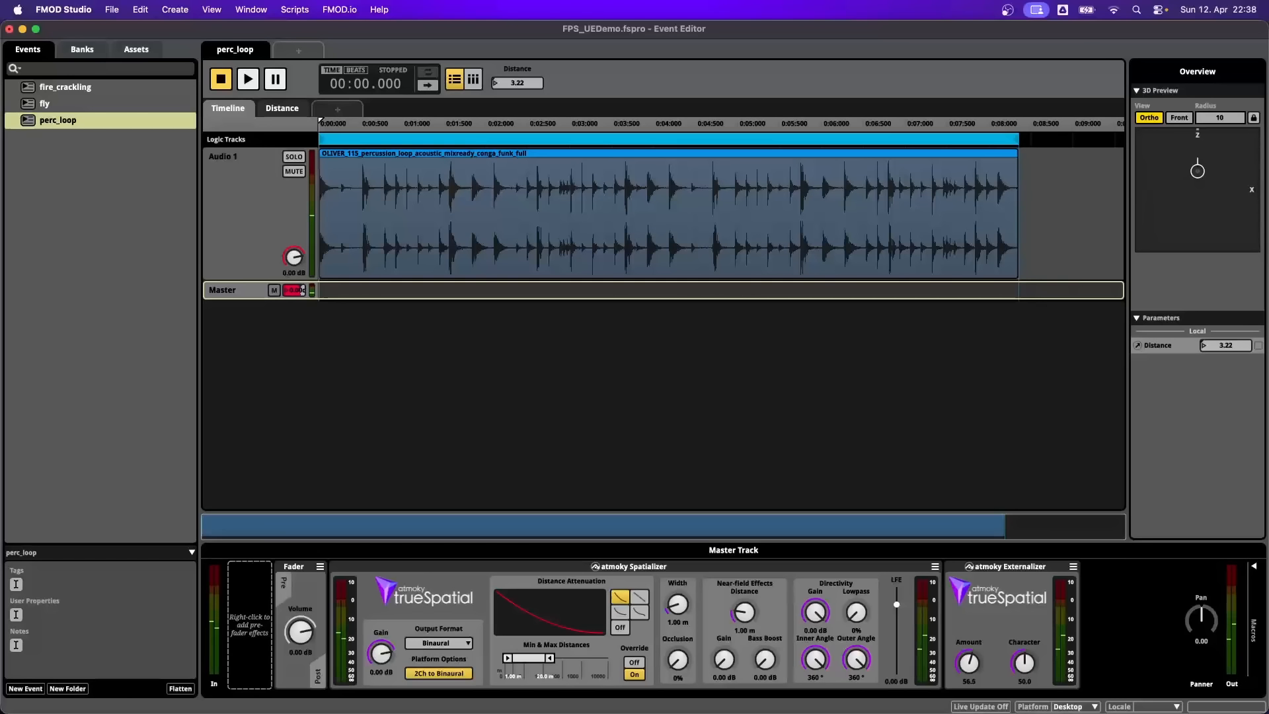
drag(1030, 662, 1030, 641)
drag(965, 665, 965, 657)
key(space)
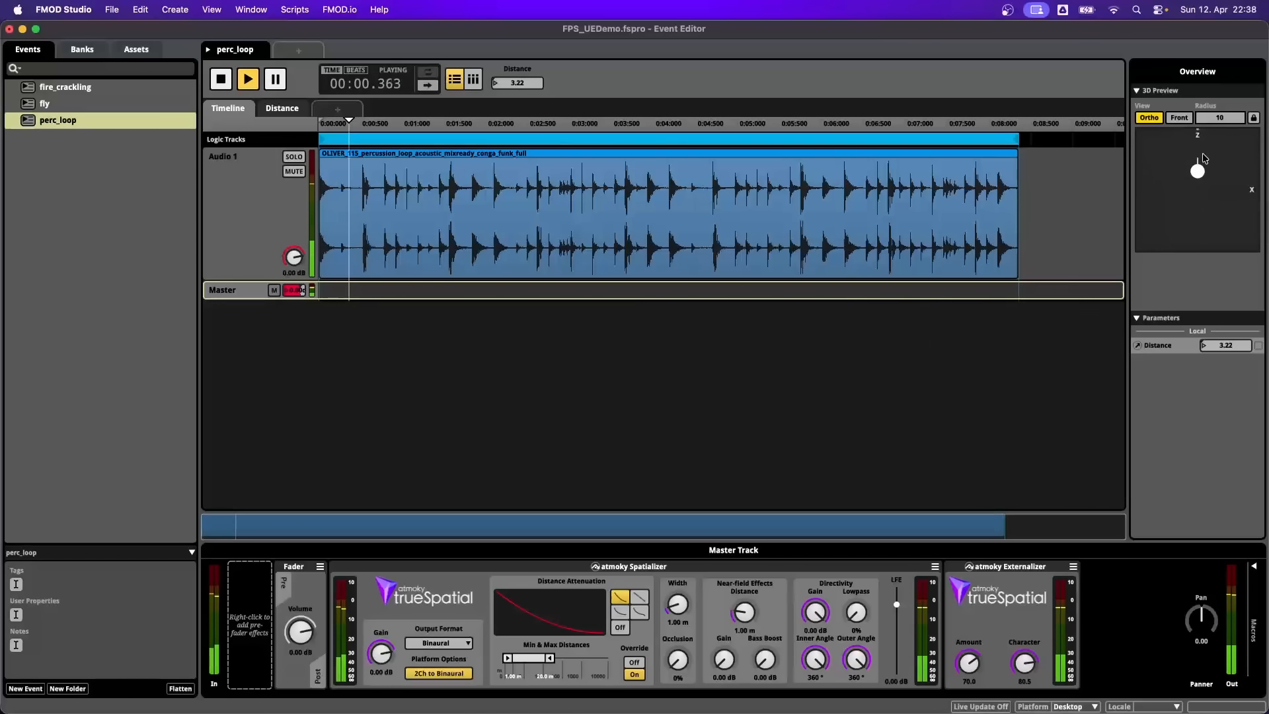
mouse_move(1199, 174)
mouse_down()
mouse_move(1214, 174)
mouse_move(1186, 185)
mouse_move(1198, 171)
mouse_up()
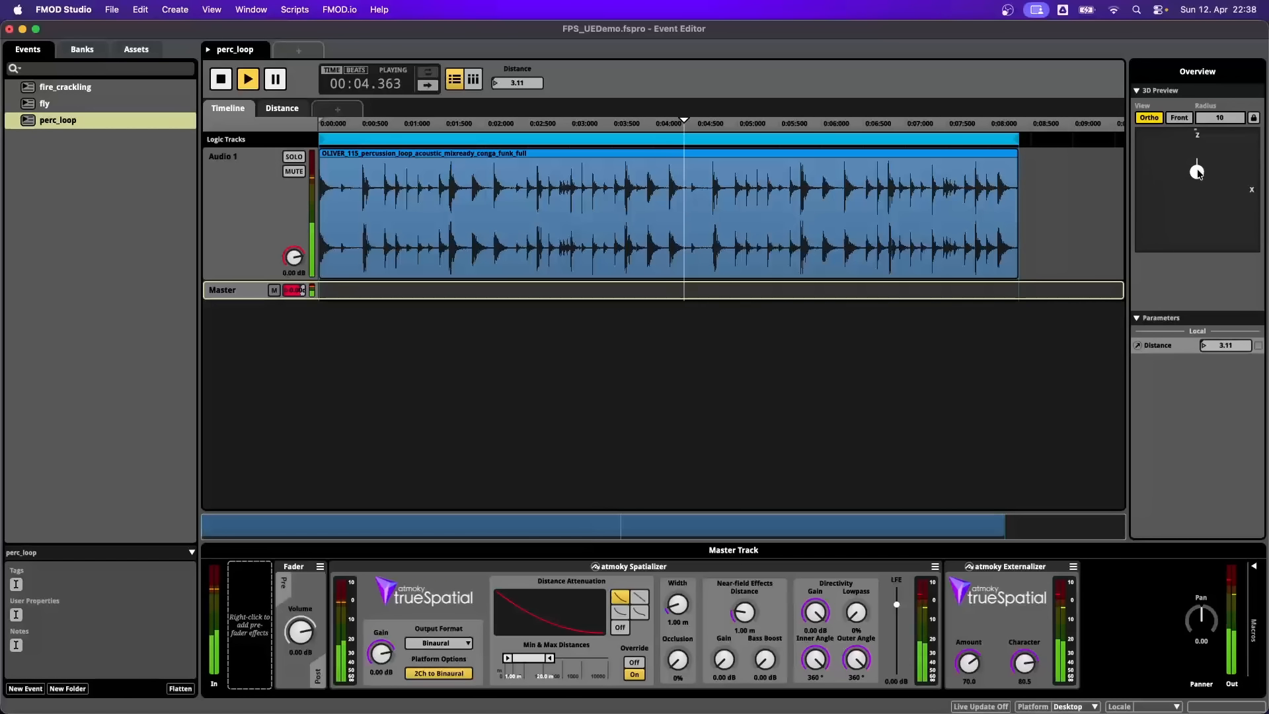
key(space)
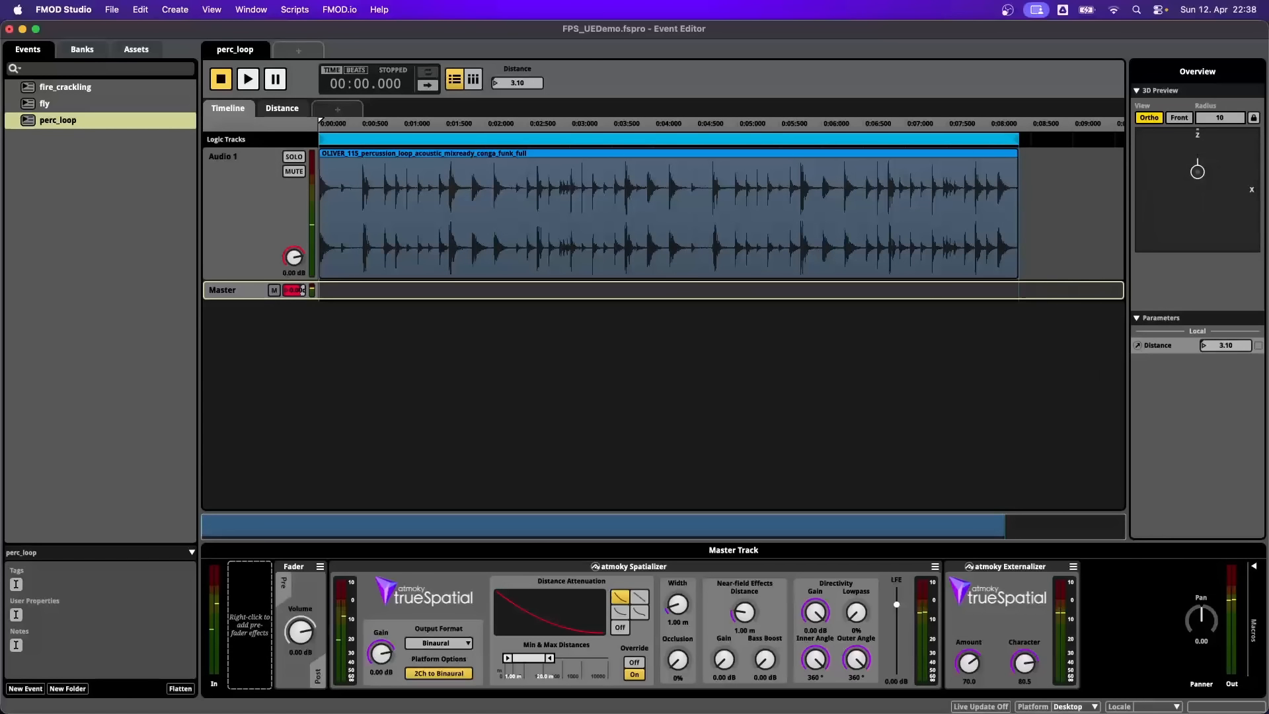